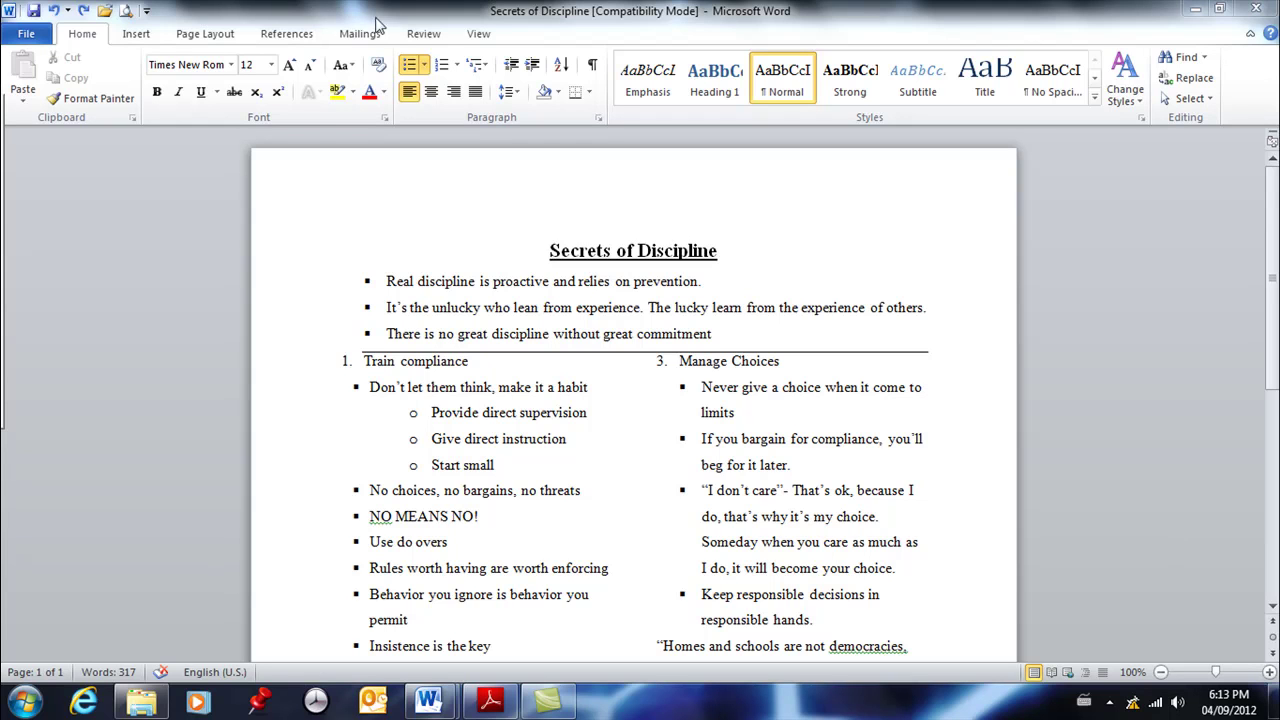
Turn on the Ruler in the View tab's Show group for the Secrets of Discipline document
{"action": "left_click", "coordinate": [478, 34]}
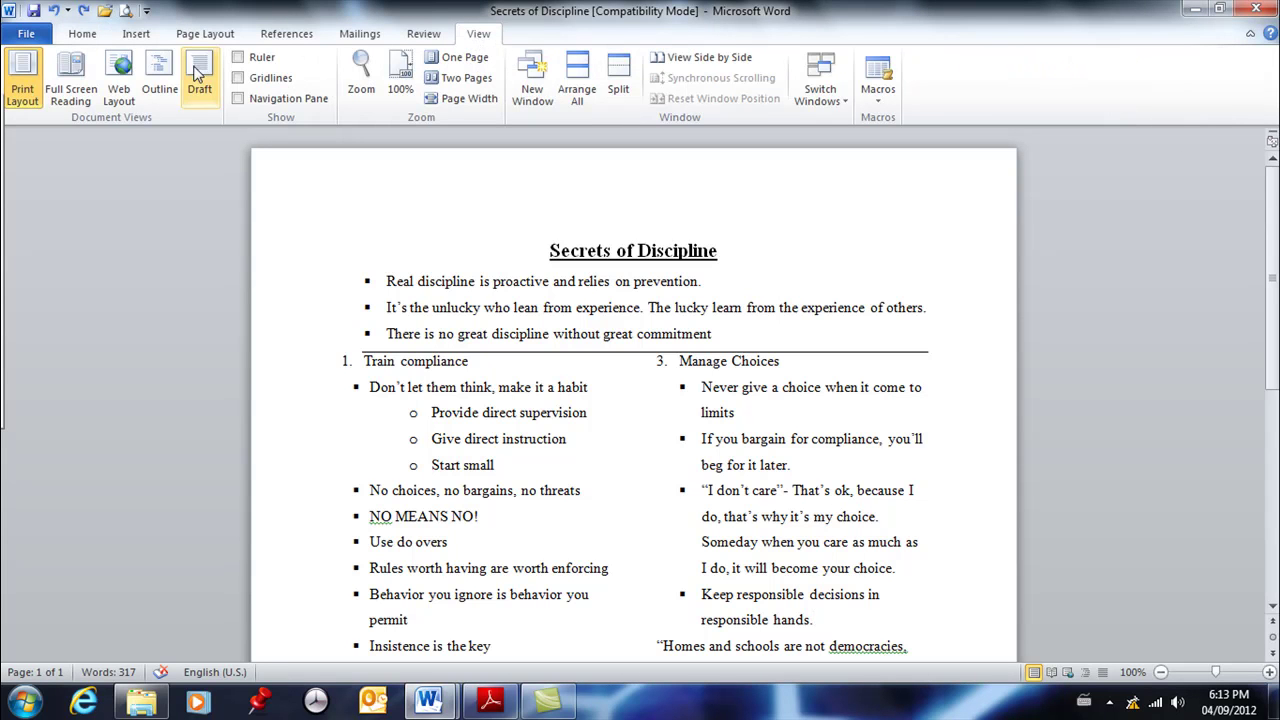
{"action": "left_click", "coordinate": [239, 58]}
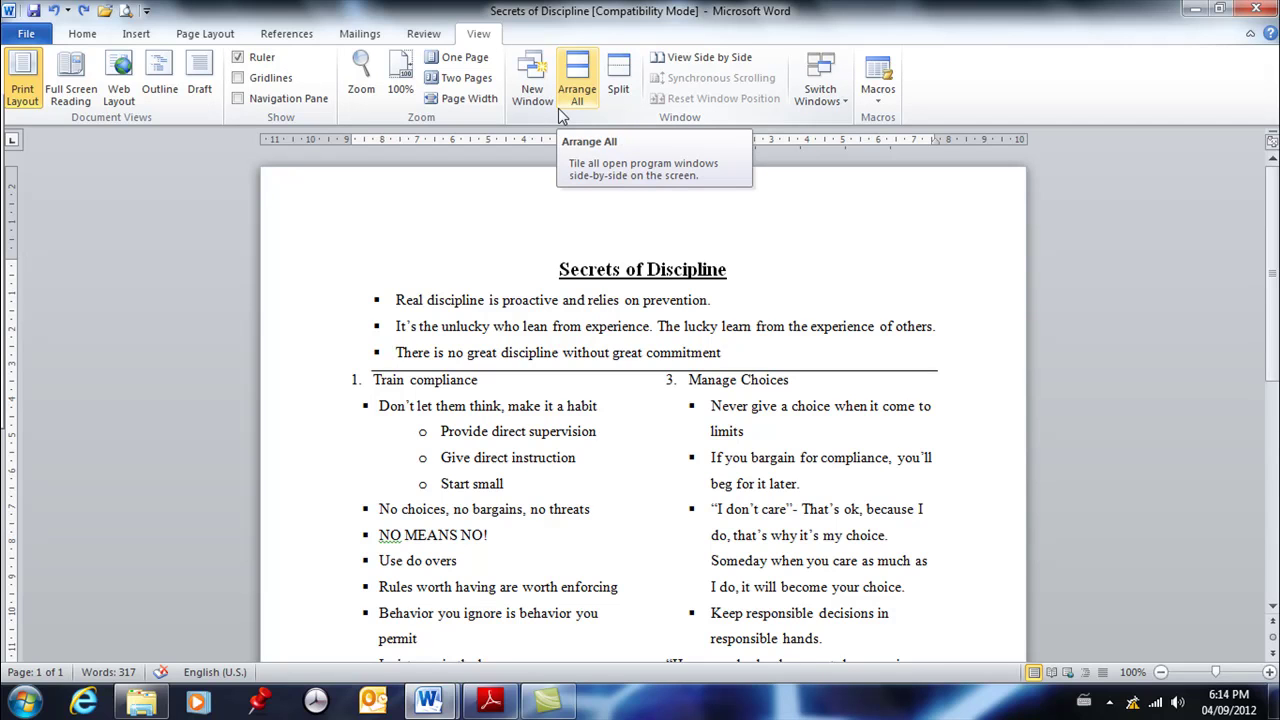
{"action": "left_click", "coordinate": [1200, 10]}
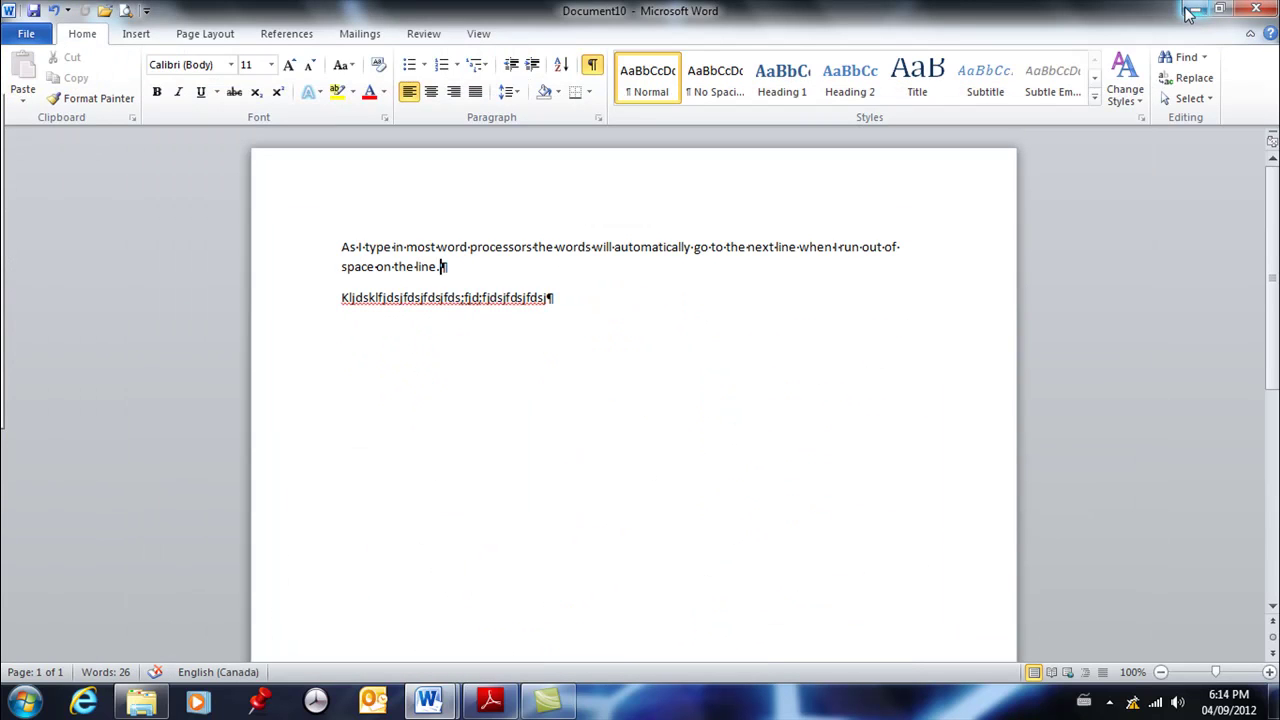
{"action": "left_click", "coordinate": [1192, 11]}
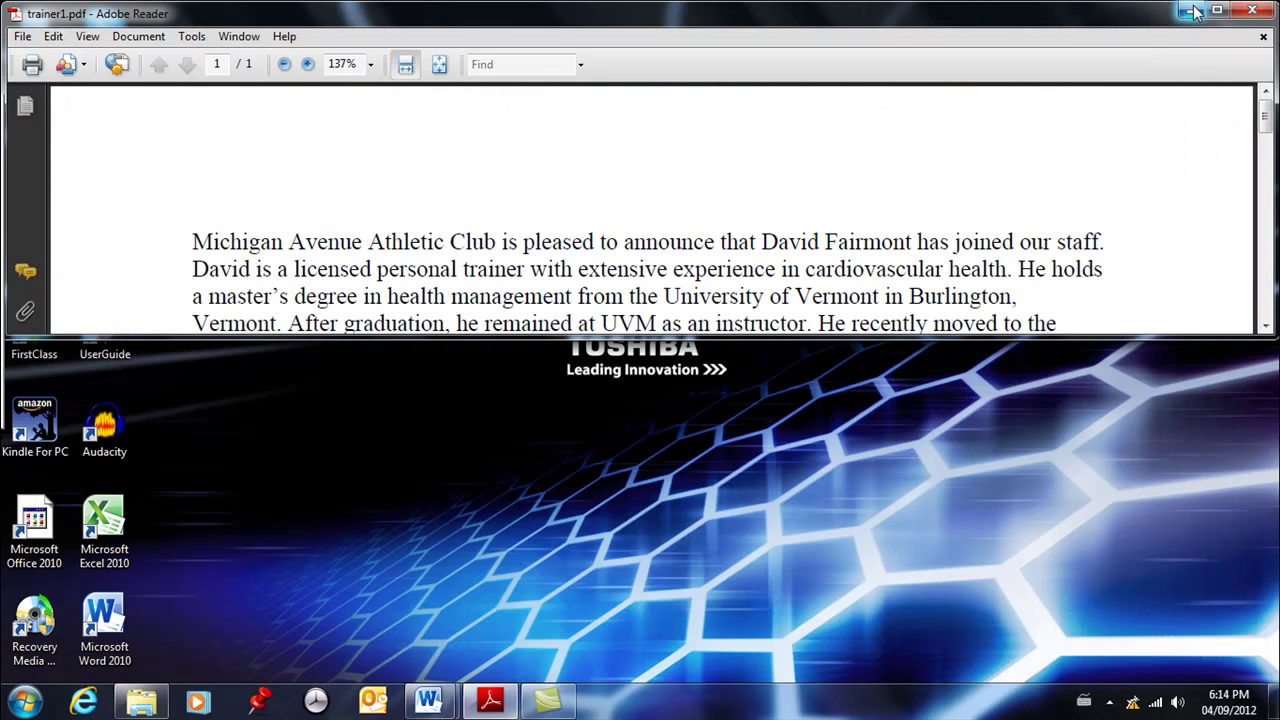
{"action": "left_click", "coordinate": [1193, 9]}
{"action": "mouse_move", "coordinate": [427, 703]}
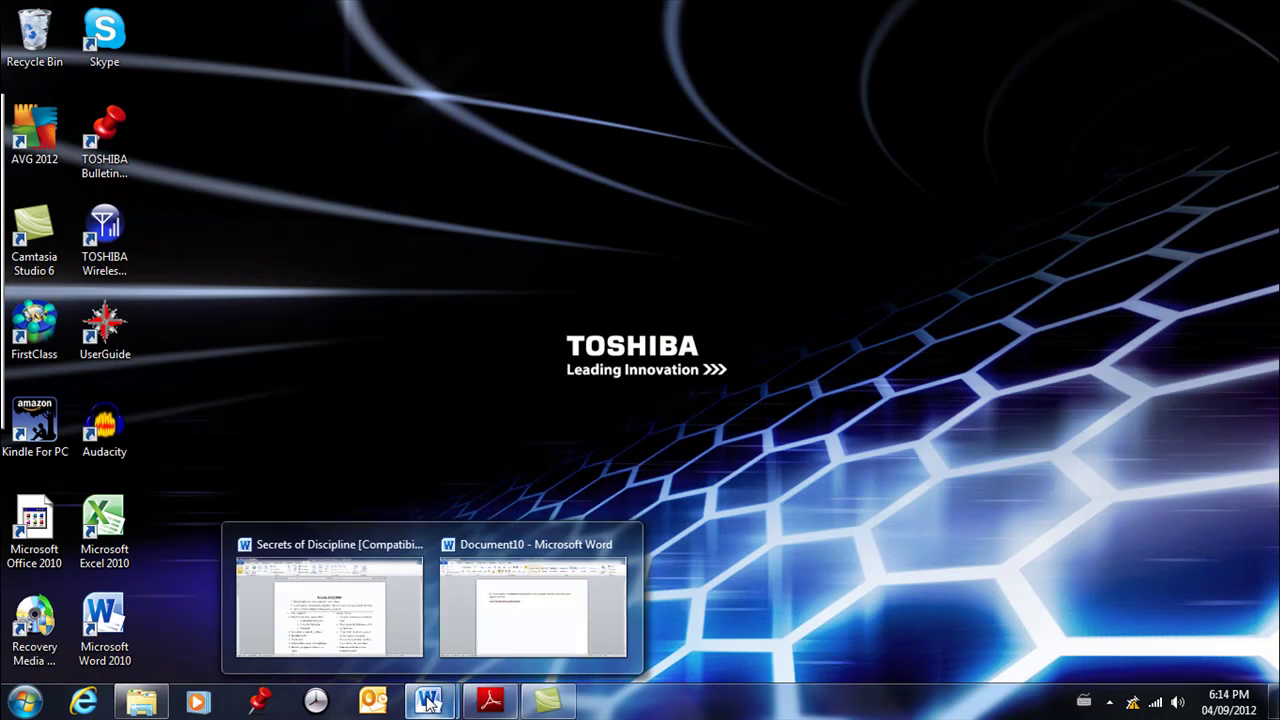
{"action": "left_click", "coordinate": [291, 545]}
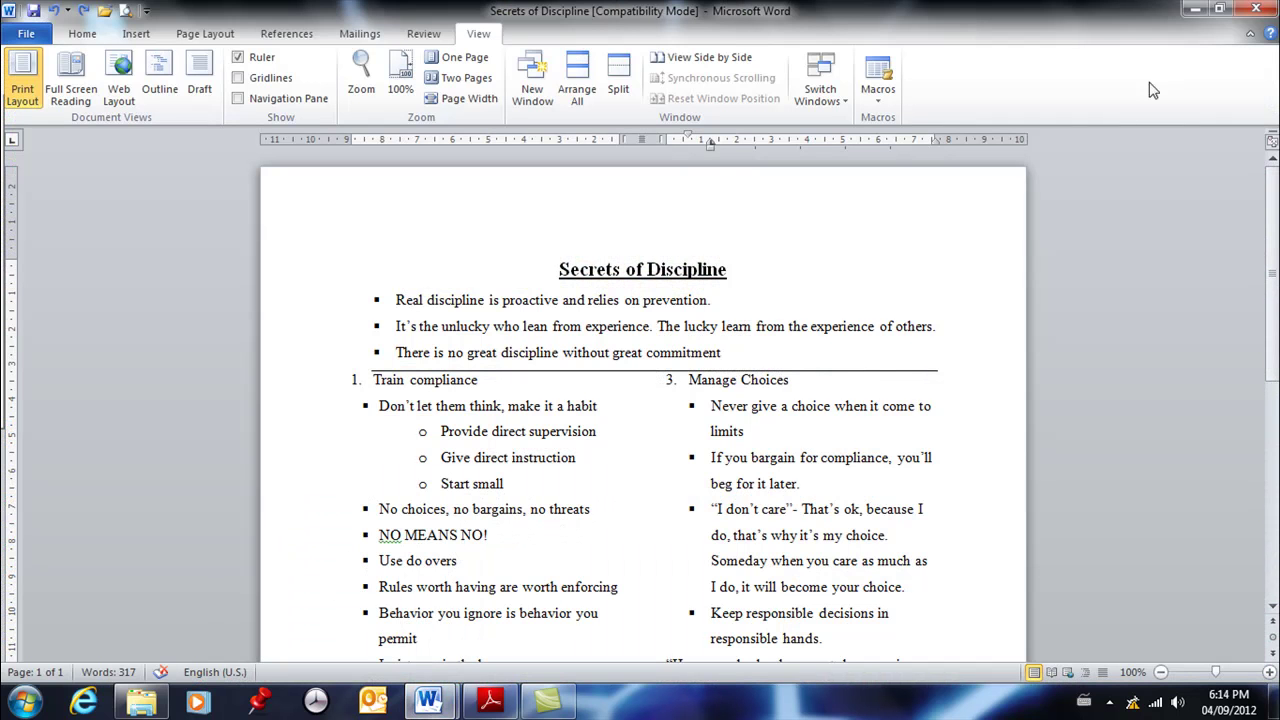
{"action": "left_click", "coordinate": [1219, 9]}
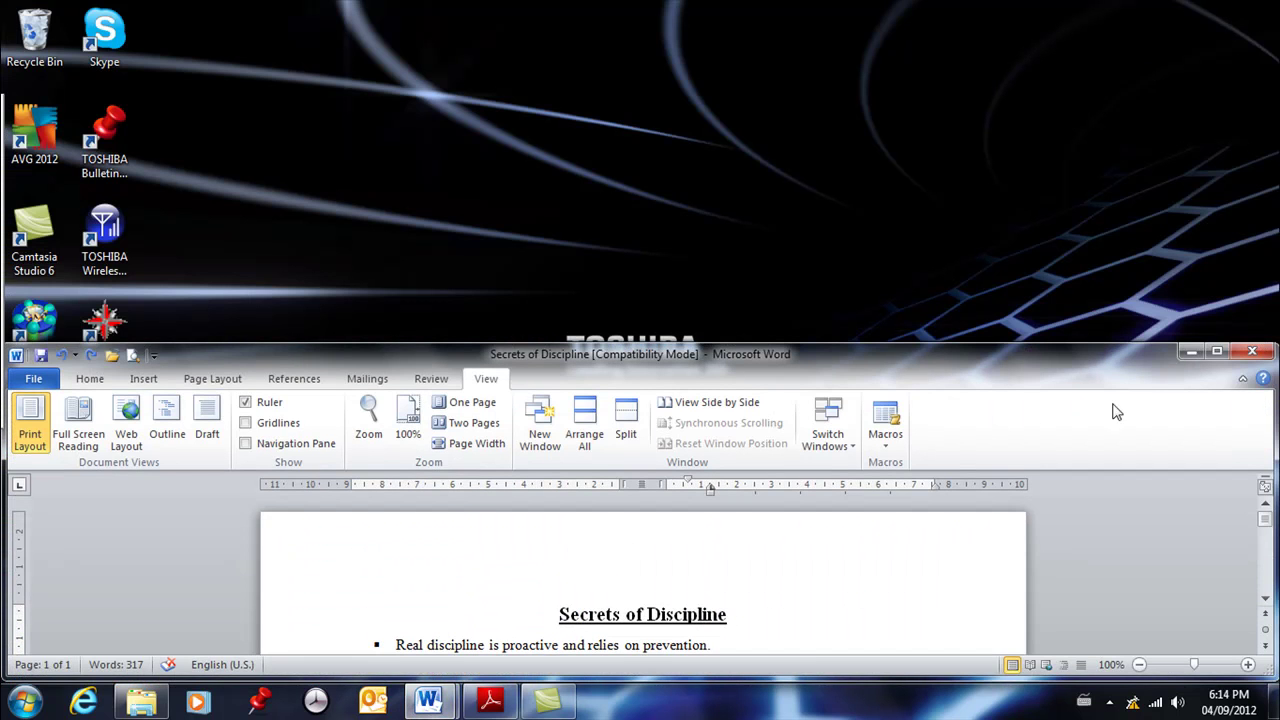
{"action": "left_click", "coordinate": [1217, 352]}
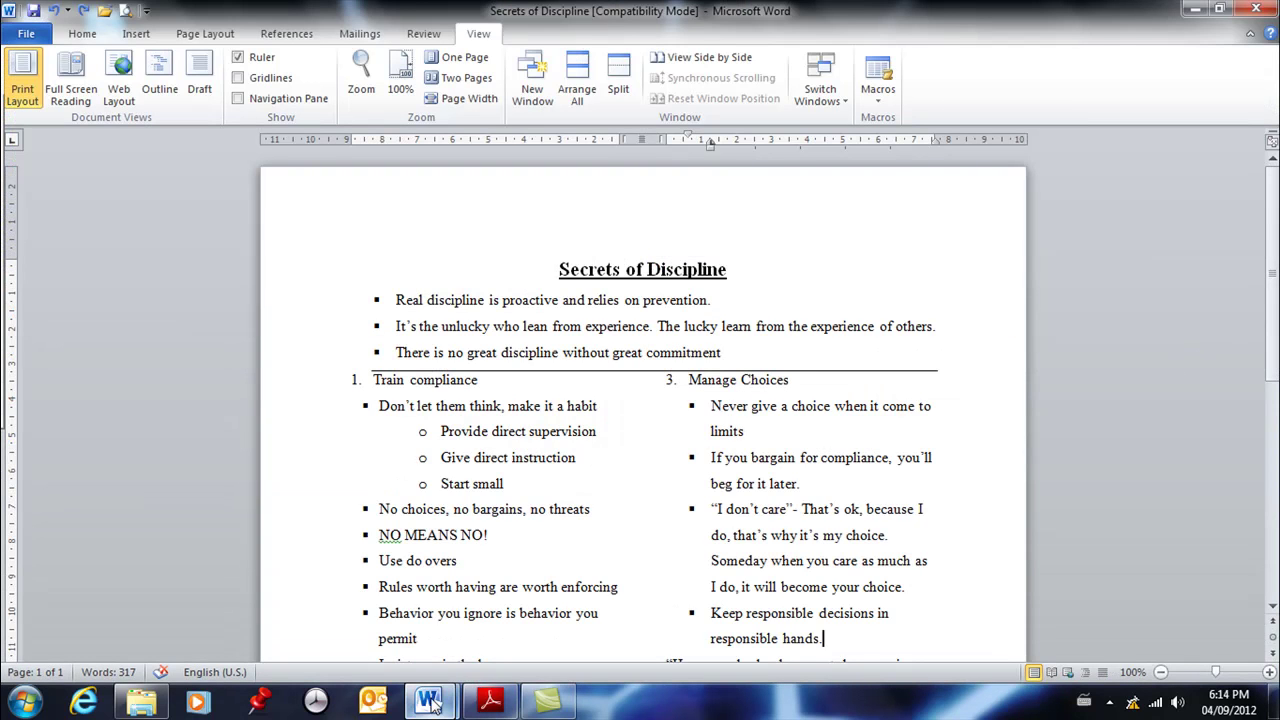
{"action": "mouse_move", "coordinate": [428, 702]}
{"action": "left_click", "coordinate": [531, 631]}
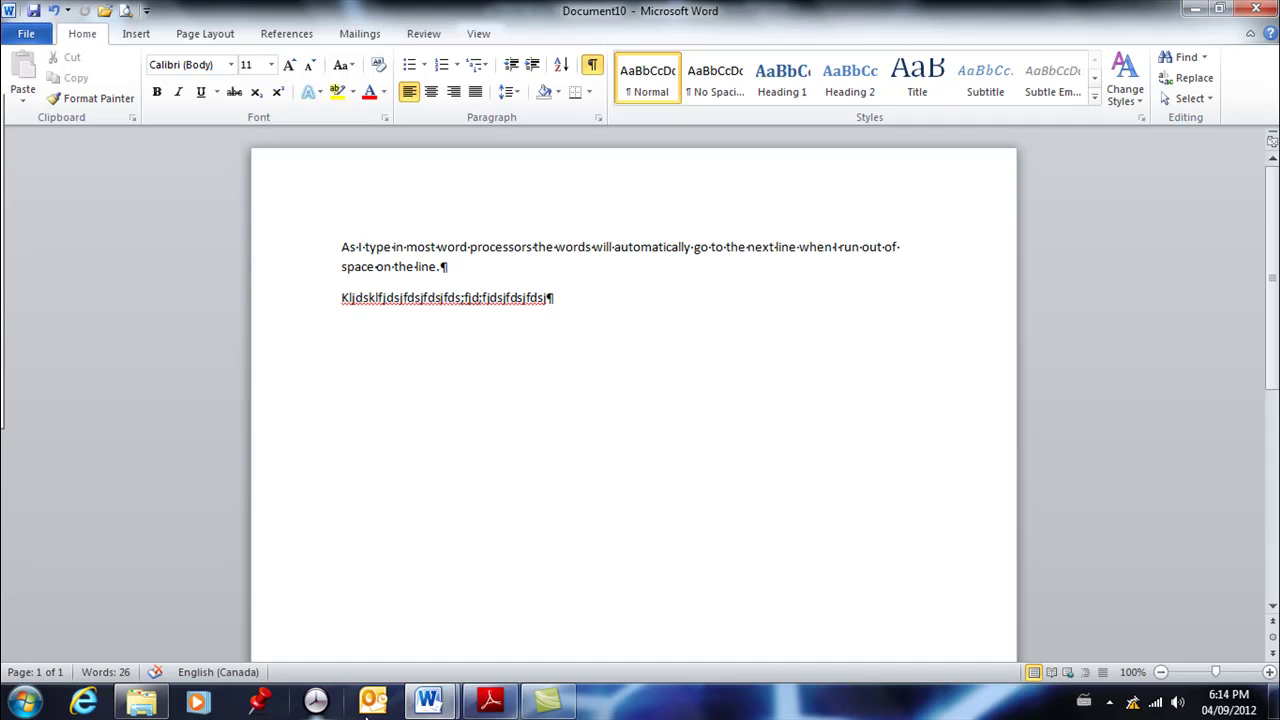
{"action": "mouse_move", "coordinate": [447, 707]}
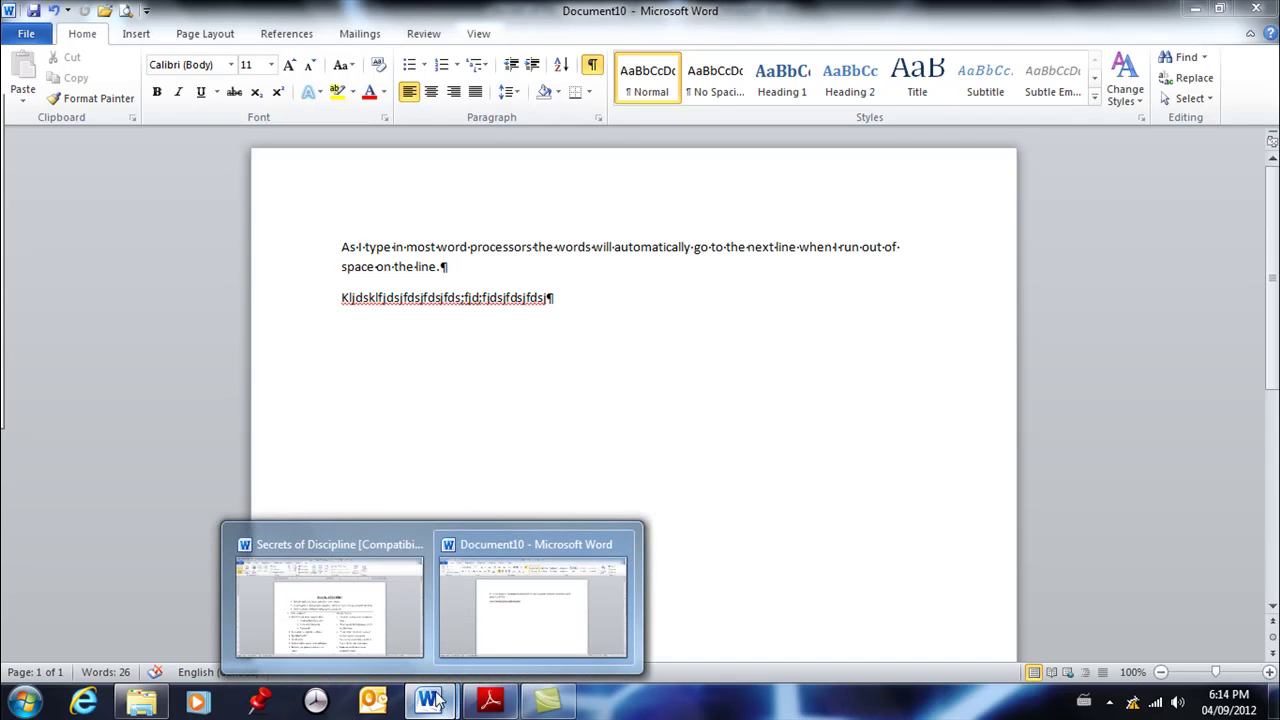
{"action": "left_click", "coordinate": [380, 603]}
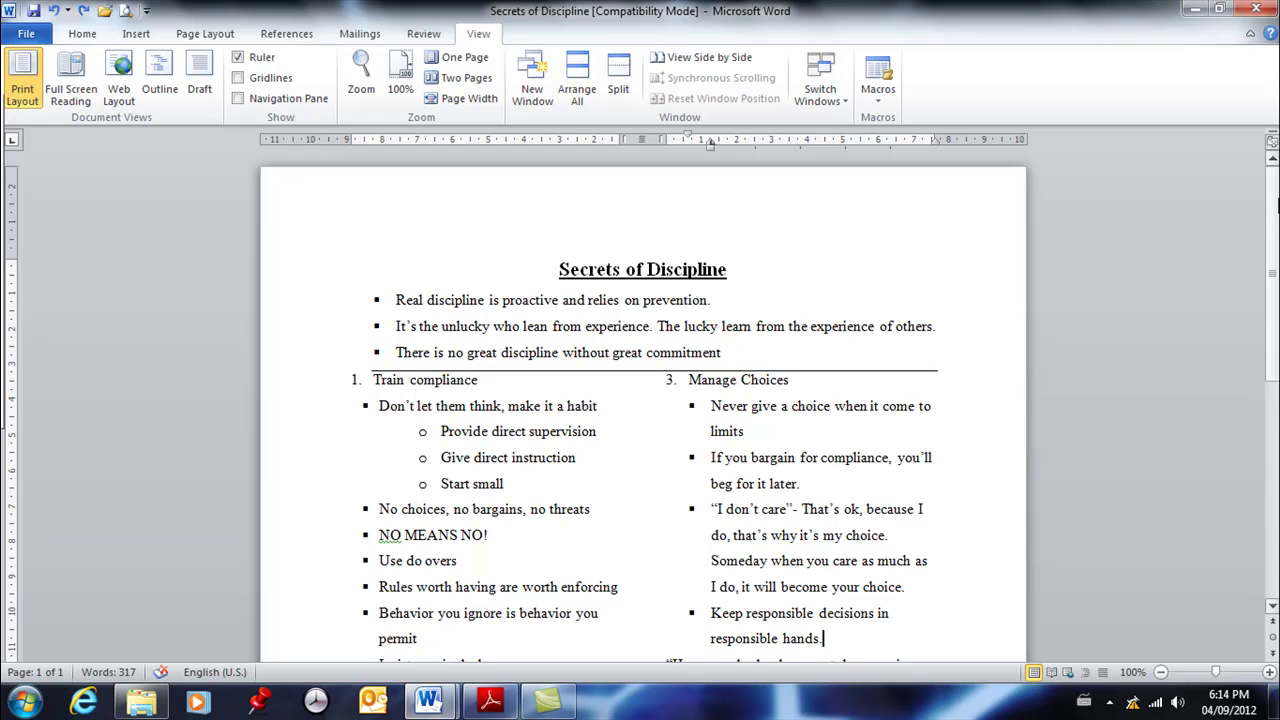
{"action": "left_click_drag", "start_coordinate": [1272, 200], "coordinate": [1271, 295]}
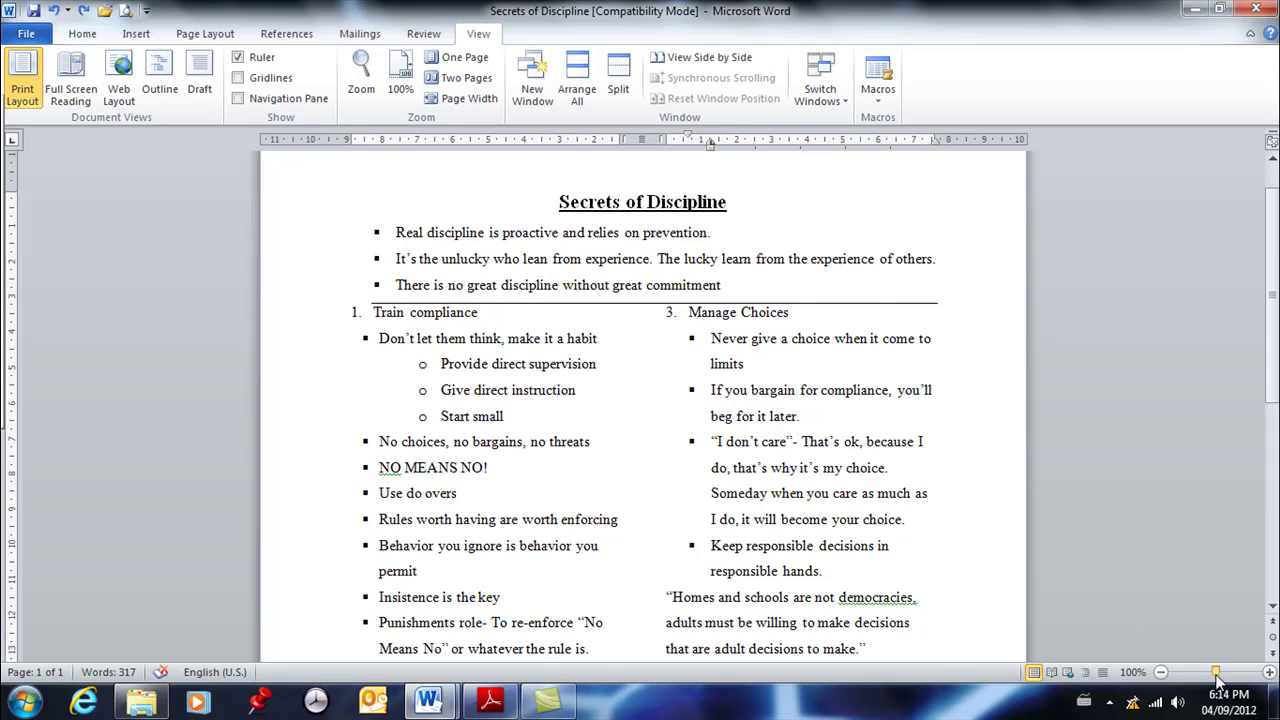
{"action": "left_click_drag", "start_coordinate": [1216, 672], "coordinate": [1230, 677]}
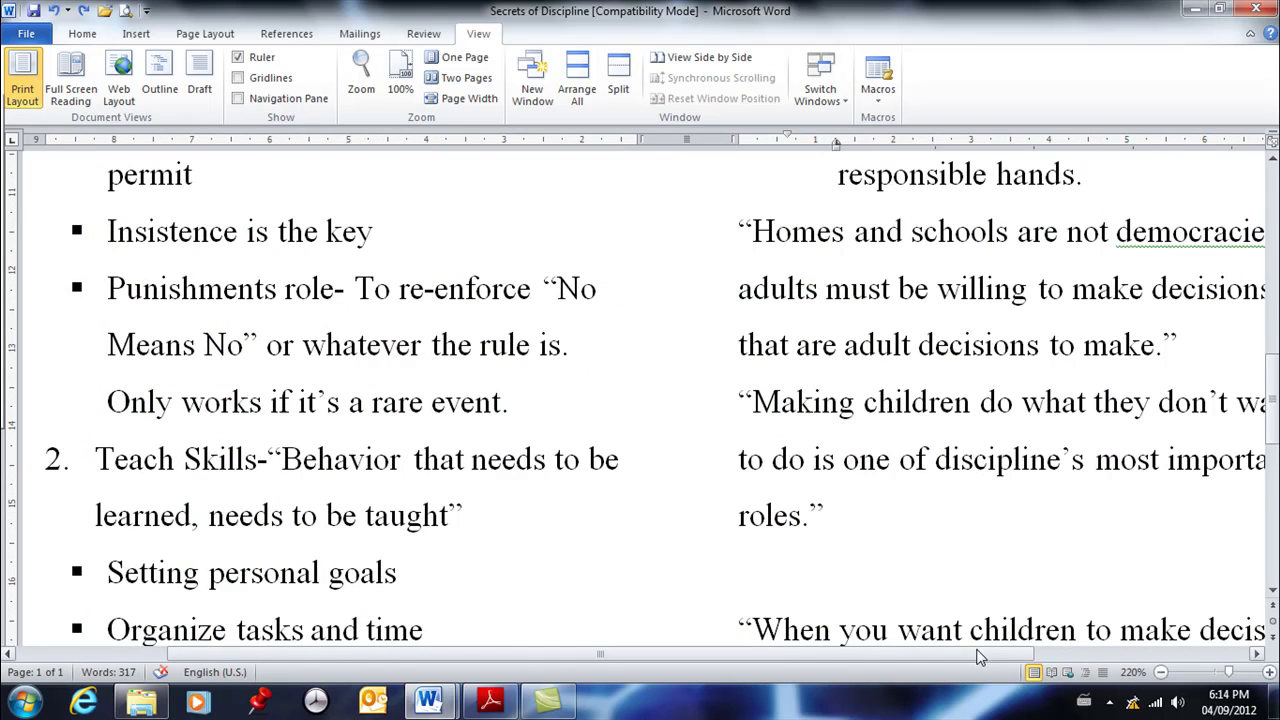
{"action": "left_click_drag", "start_coordinate": [980, 655], "coordinate": [560, 600]}
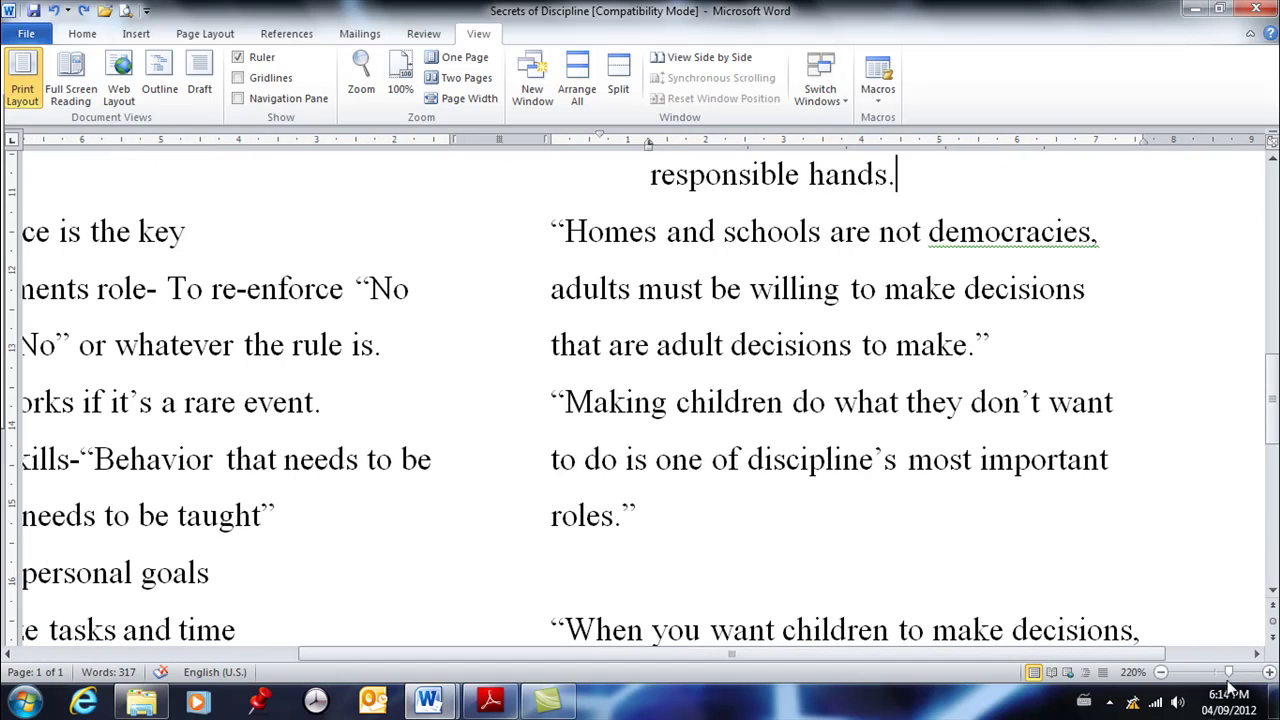
{"action": "left_click_drag", "start_coordinate": [1230, 677], "coordinate": [1217, 680]}
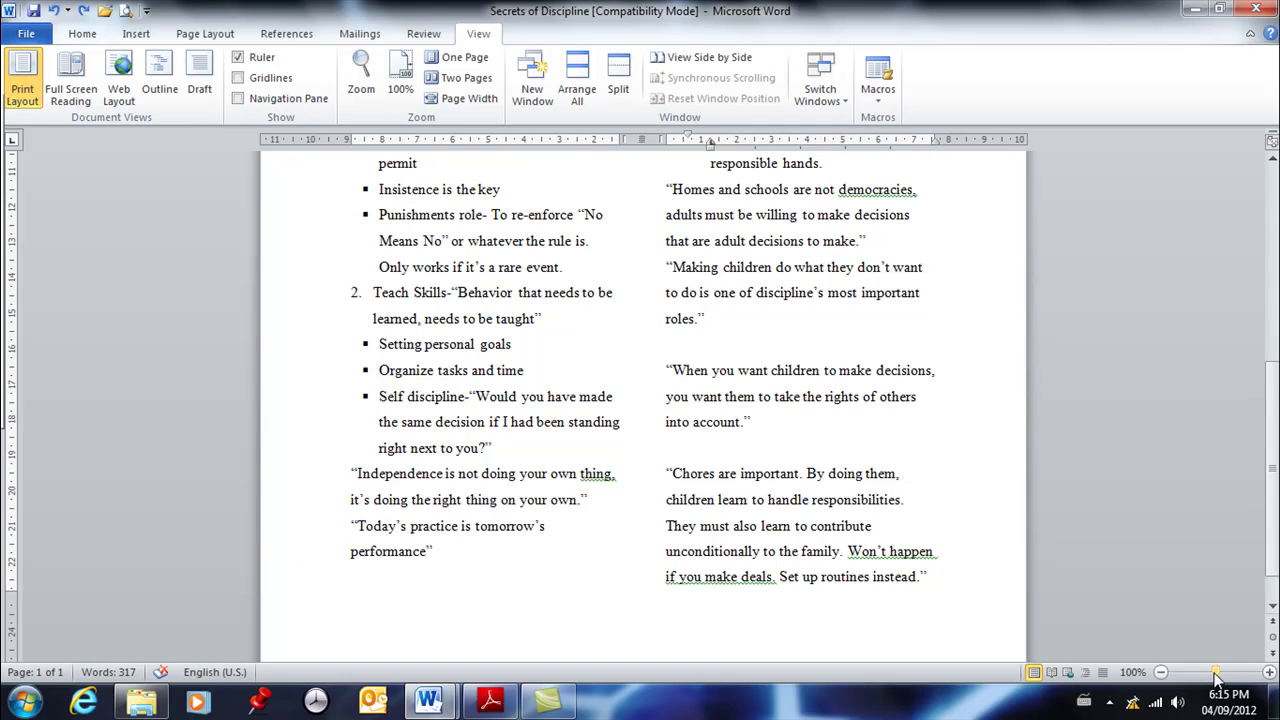
{"action": "scroll", "coordinate": [910, 373], "scroll_direction": "up", "scroll_amount": 3}
{"action": "scroll", "coordinate": [910, 373], "scroll_direction": "up", "scroll_amount": 5}
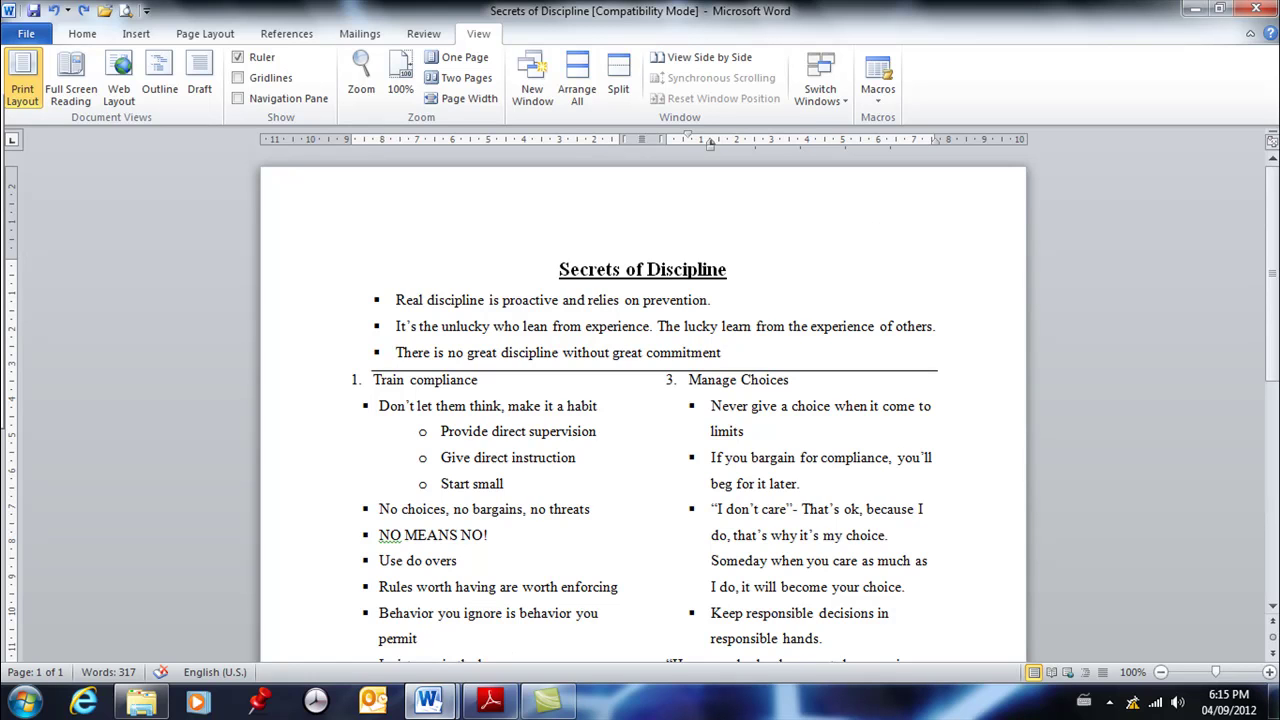
Tile Secrets of Discipline and Document10 with View Side by Side
{"action": "mouse_move", "coordinate": [452, 706]}
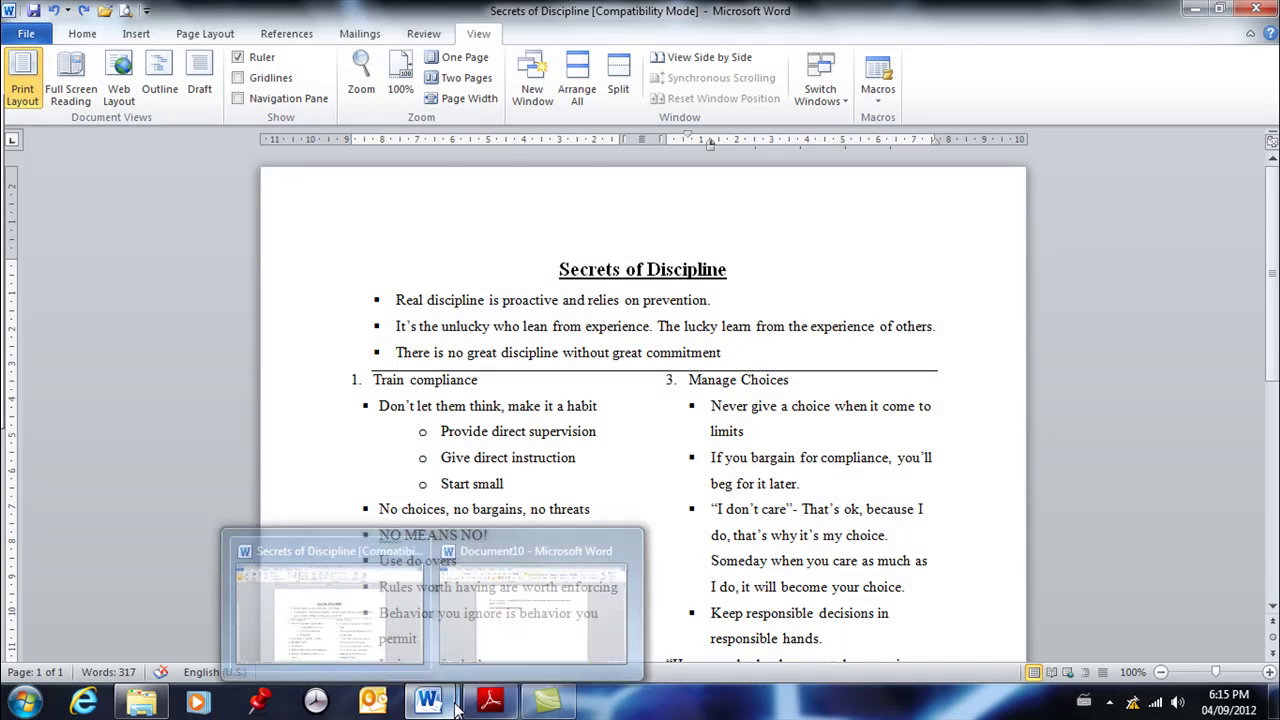
{"action": "left_click", "coordinate": [705, 58]}
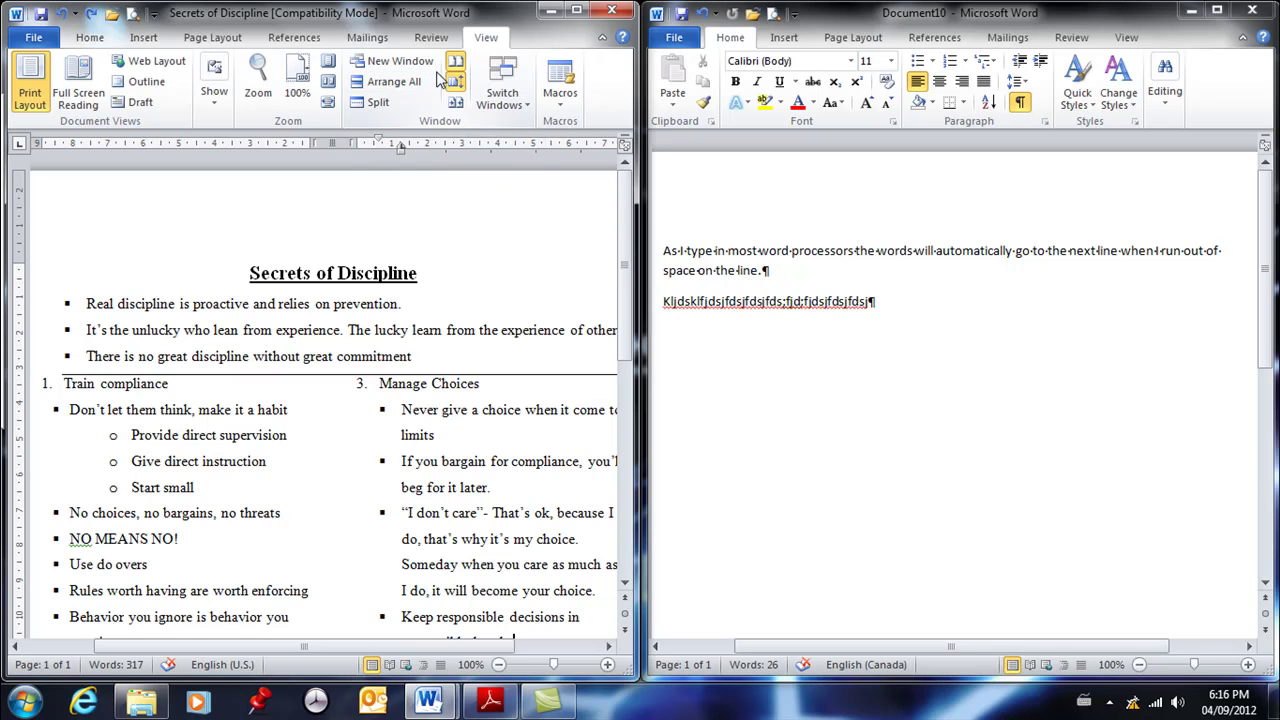
{"action": "left_click", "coordinate": [392, 82]}
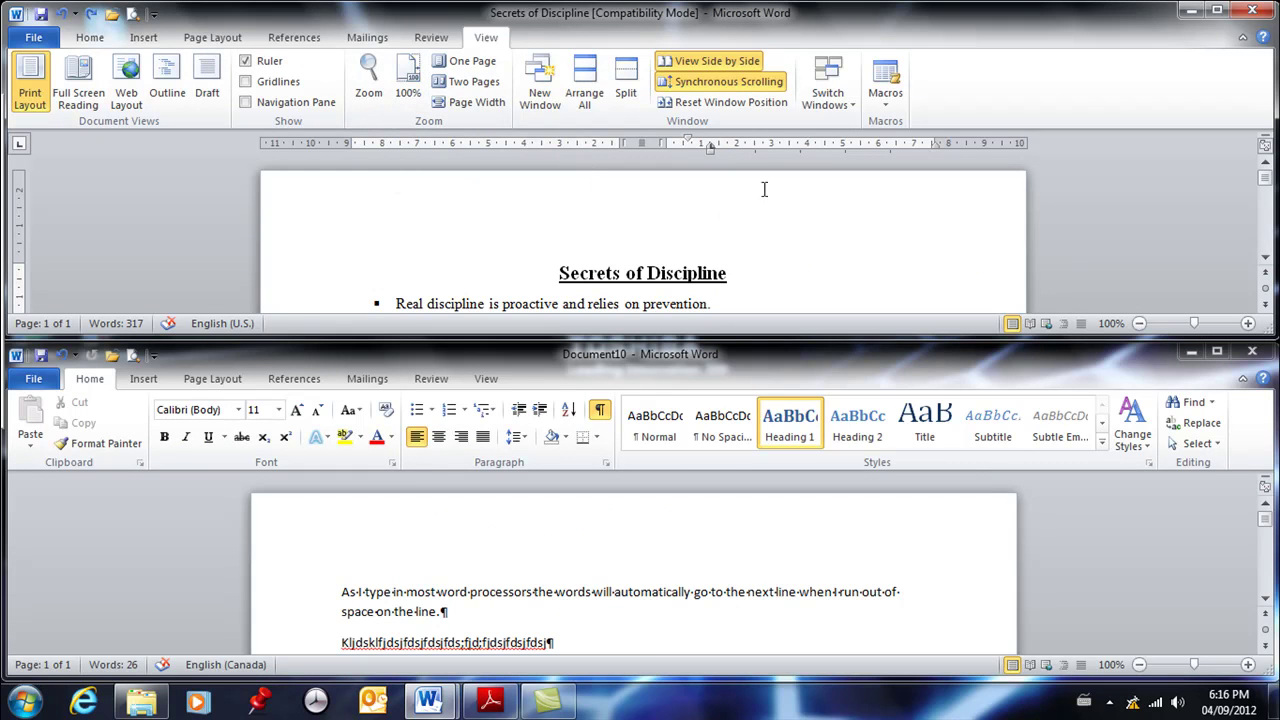
{"action": "scroll", "coordinate": [769, 192], "scroll_direction": "down", "scroll_amount": 5}
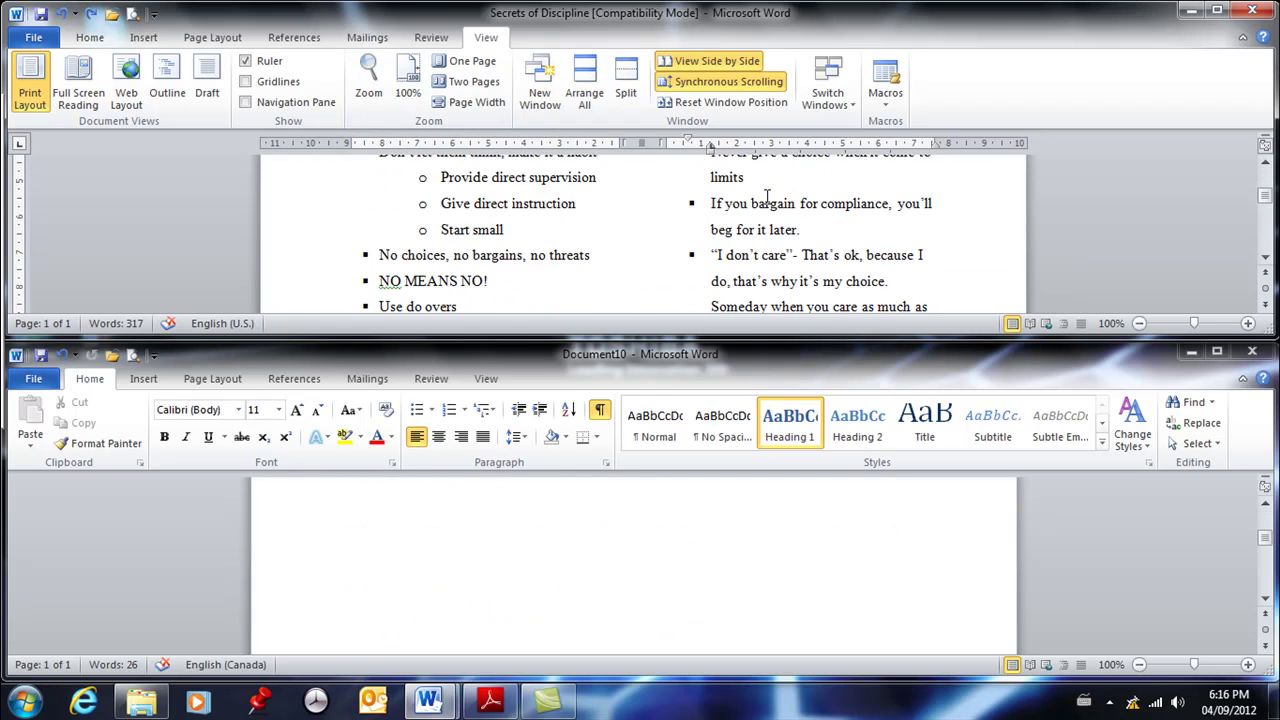
{"action": "scroll", "coordinate": [767, 197], "scroll_direction": "up", "scroll_amount": 3}
{"action": "scroll", "coordinate": [767, 197], "scroll_direction": "up", "scroll_amount": 2}
{"action": "scroll", "coordinate": [767, 197], "scroll_direction": "down", "scroll_amount": 1}
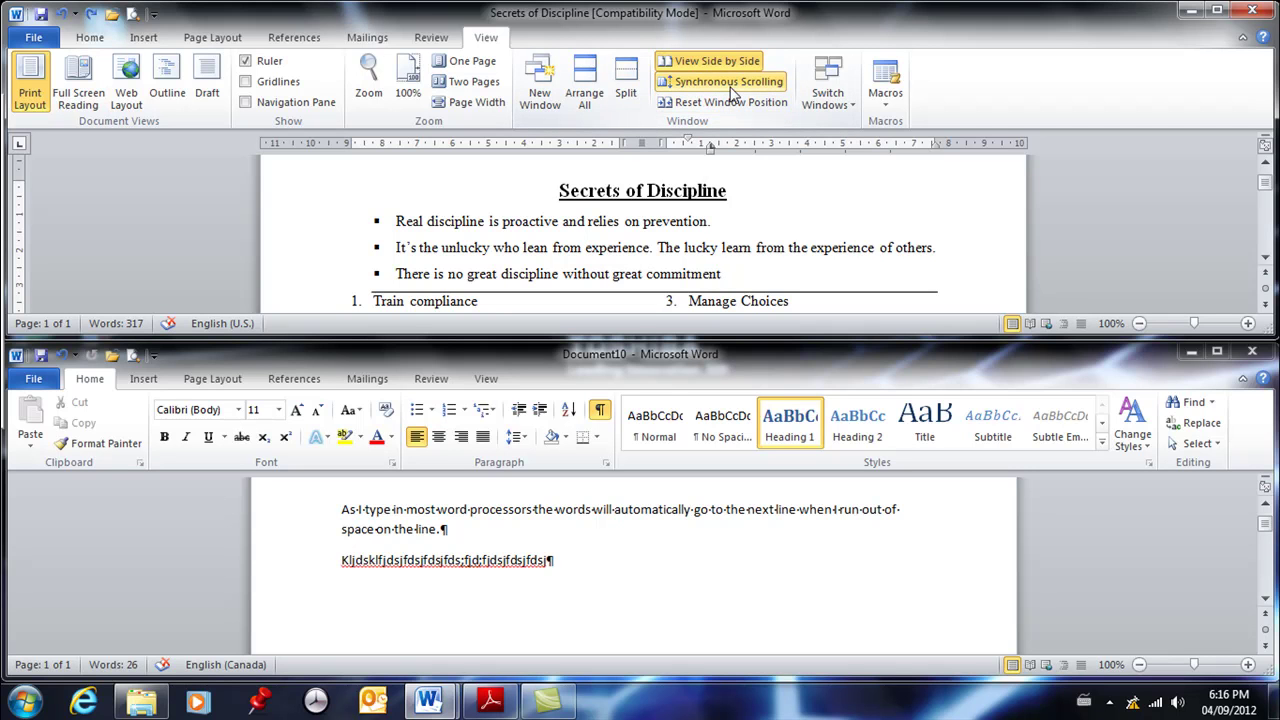
{"action": "scroll", "coordinate": [590, 205], "scroll_direction": "down", "scroll_amount": 1}
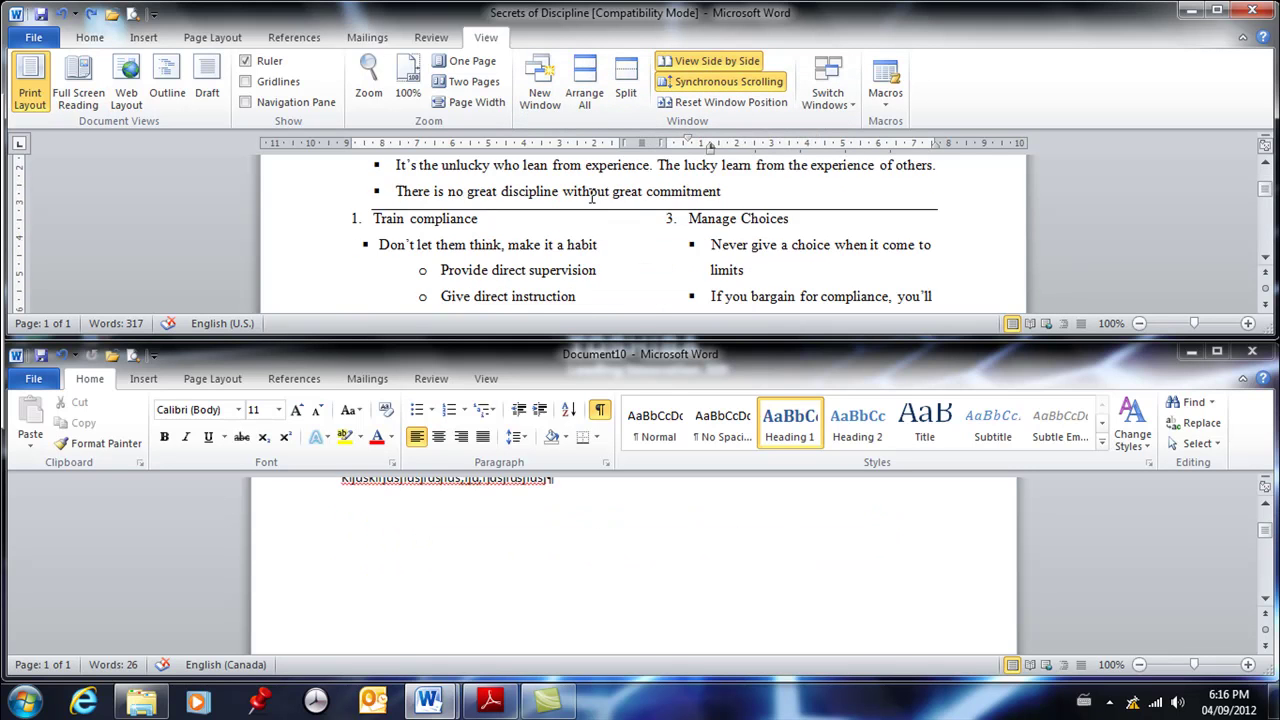
{"action": "scroll", "coordinate": [592, 197], "scroll_direction": "up", "scroll_amount": 2}
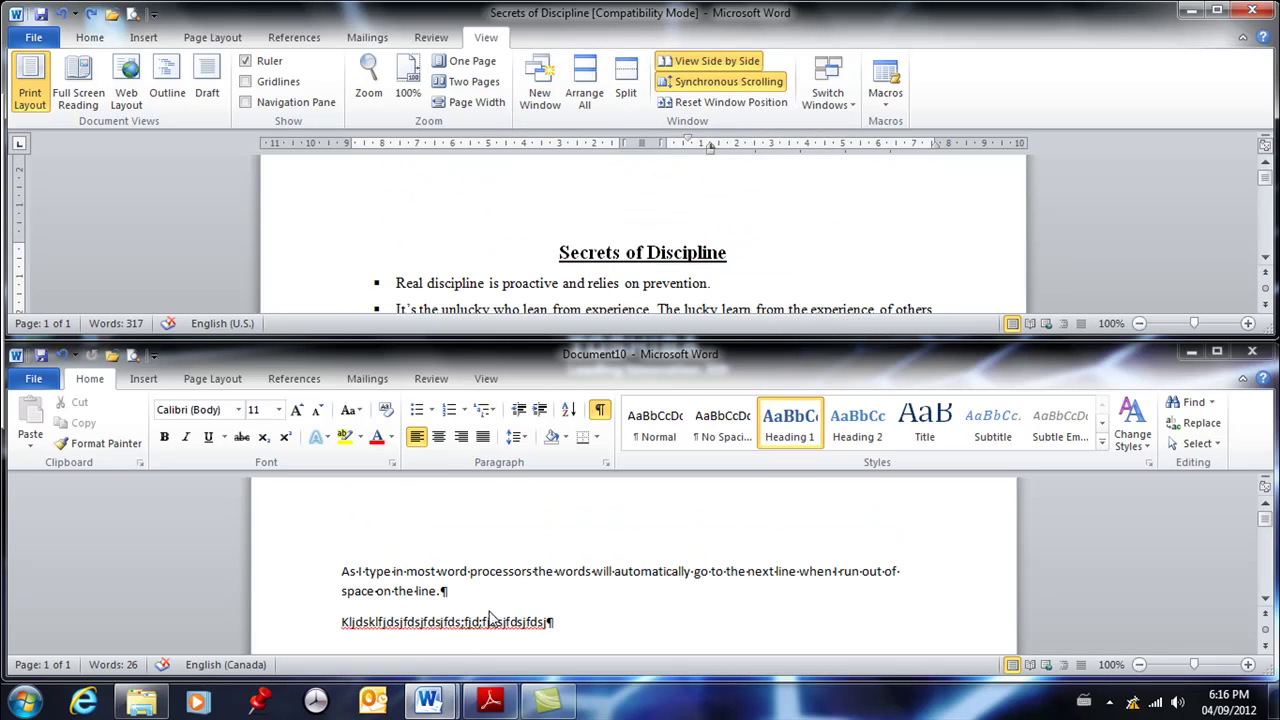
Turn off Synchronous Scrolling, then scroll the Secrets of Discipline and Document10 windows independently
{"action": "left_click", "coordinate": [705, 84]}
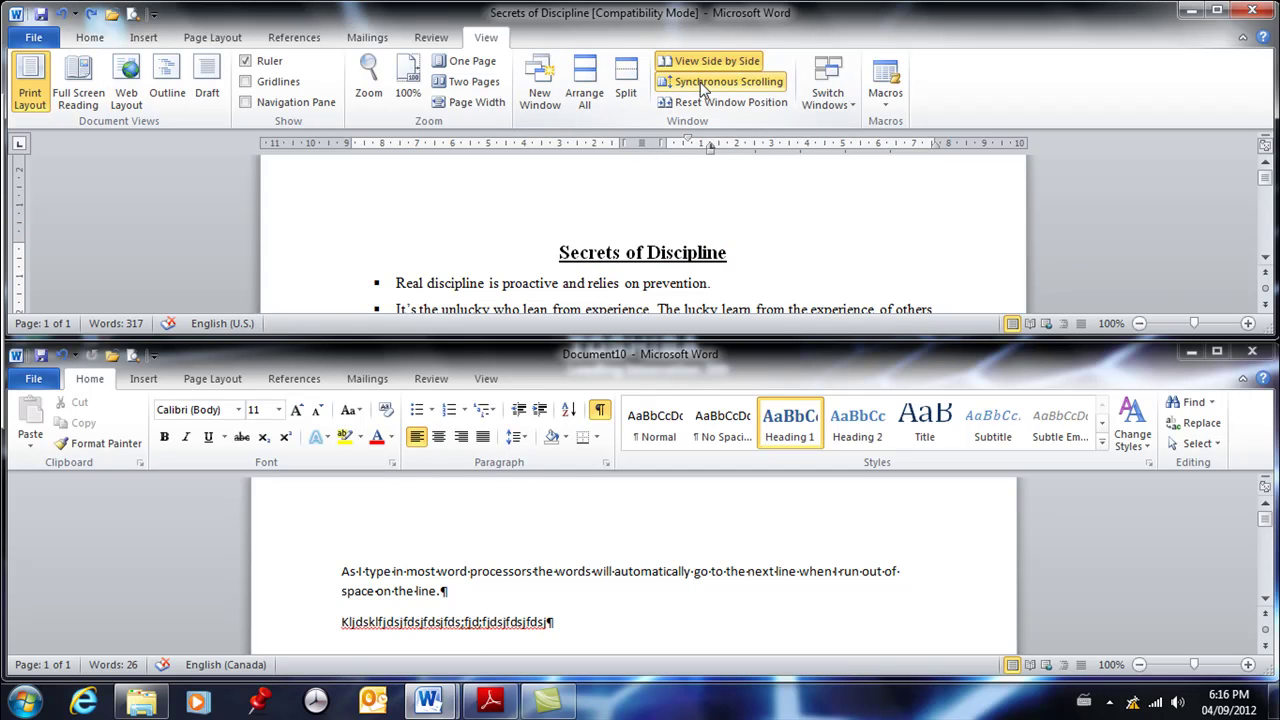
{"action": "scroll", "coordinate": [730, 240], "scroll_direction": "down", "scroll_amount": 3}
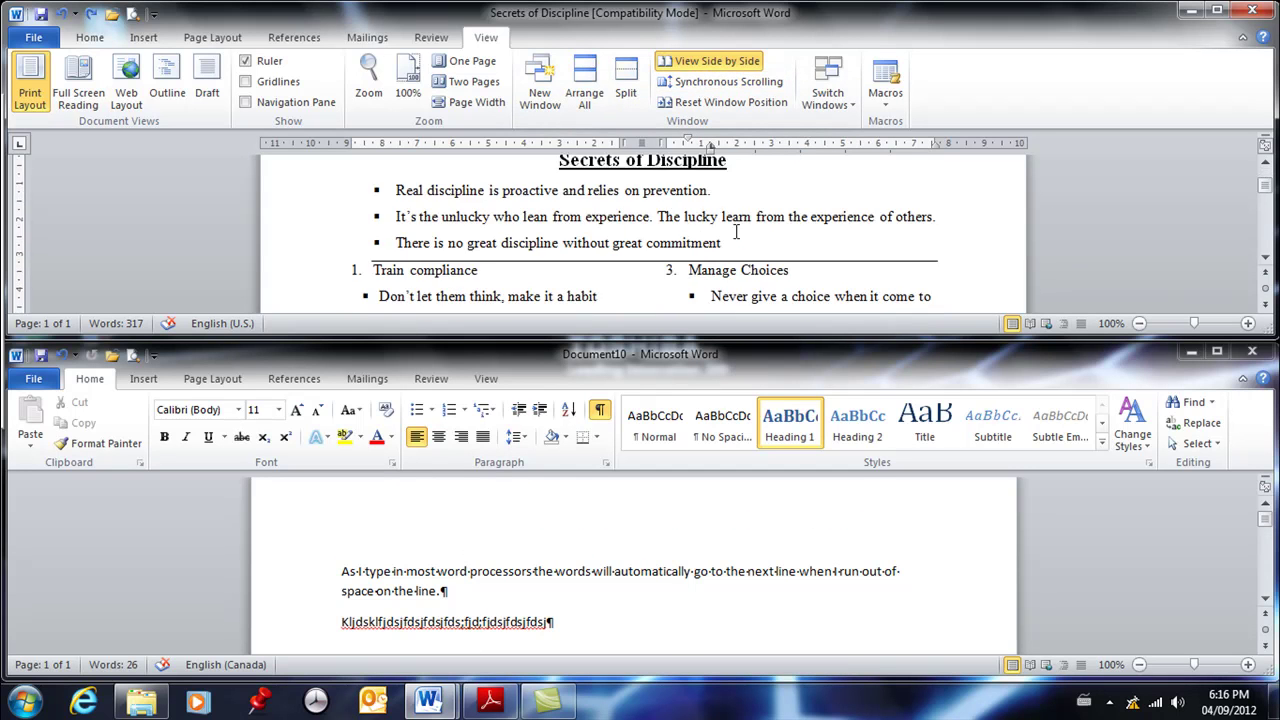
{"action": "scroll", "coordinate": [735, 240], "scroll_direction": "up", "scroll_amount": 3}
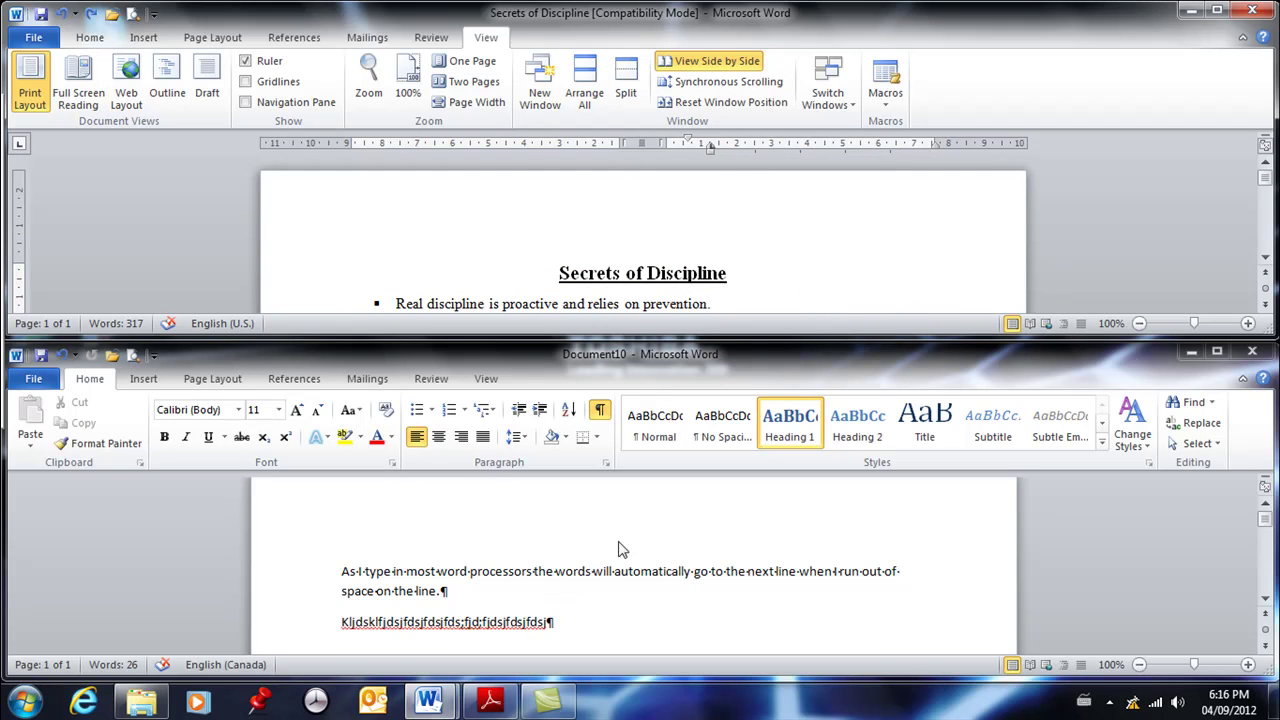
{"action": "left_click", "coordinate": [660, 545]}
{"action": "scroll", "coordinate": [665, 535], "scroll_direction": "down", "scroll_amount": 3}
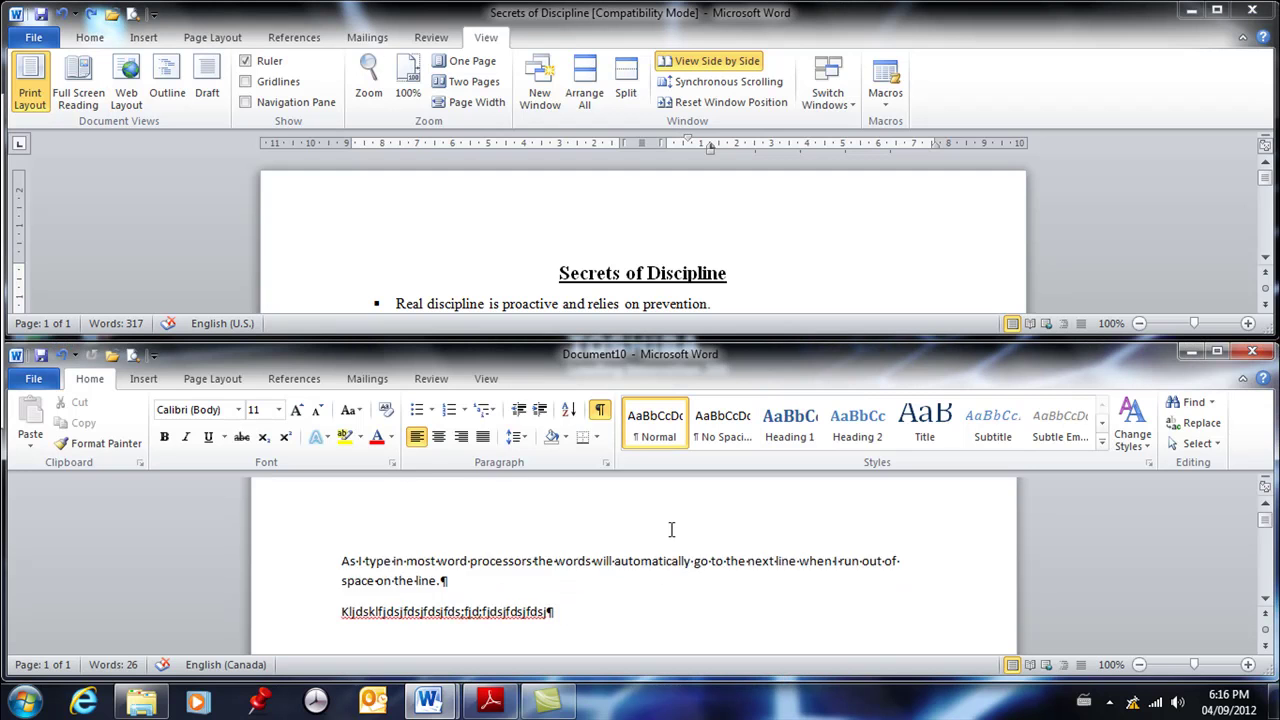
{"action": "scroll", "coordinate": [667, 532], "scroll_direction": "down", "scroll_amount": 2}
{"action": "scroll", "coordinate": [667, 532], "scroll_direction": "up", "scroll_amount": 5}
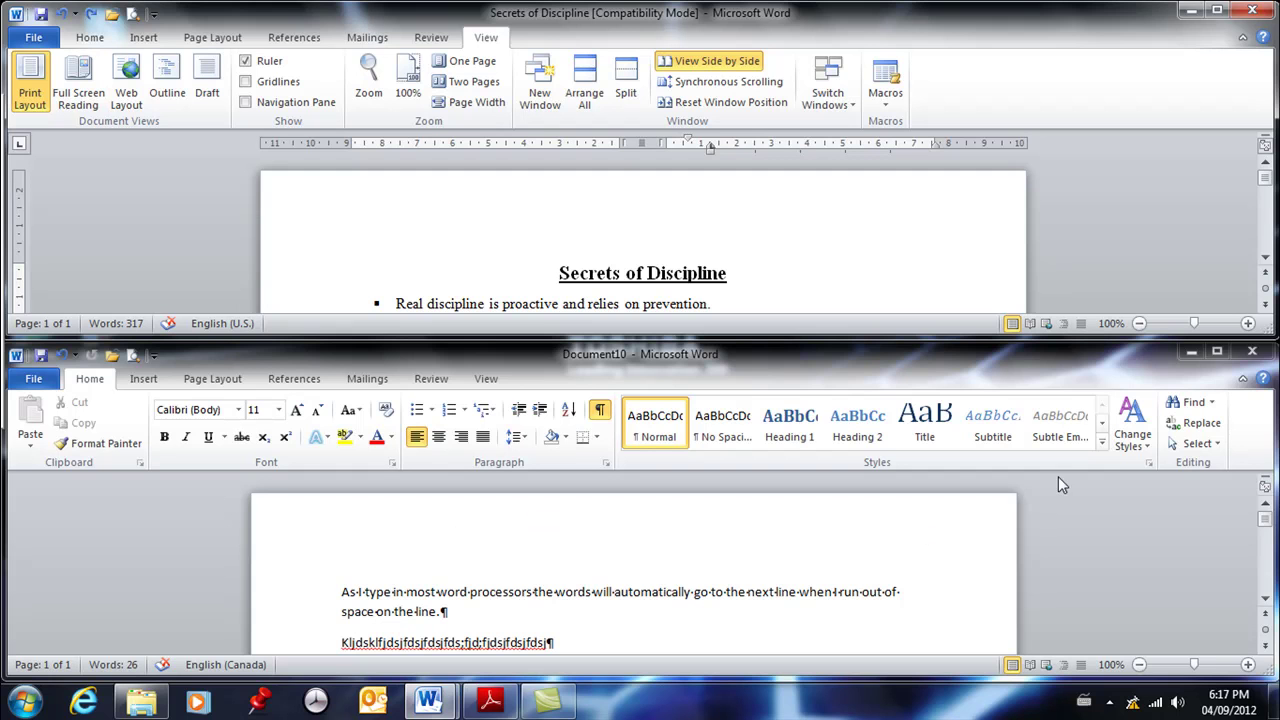
Close the Document10 window and choose Don't Save, discarding its changes
{"action": "left_click", "coordinate": [1252, 351]}
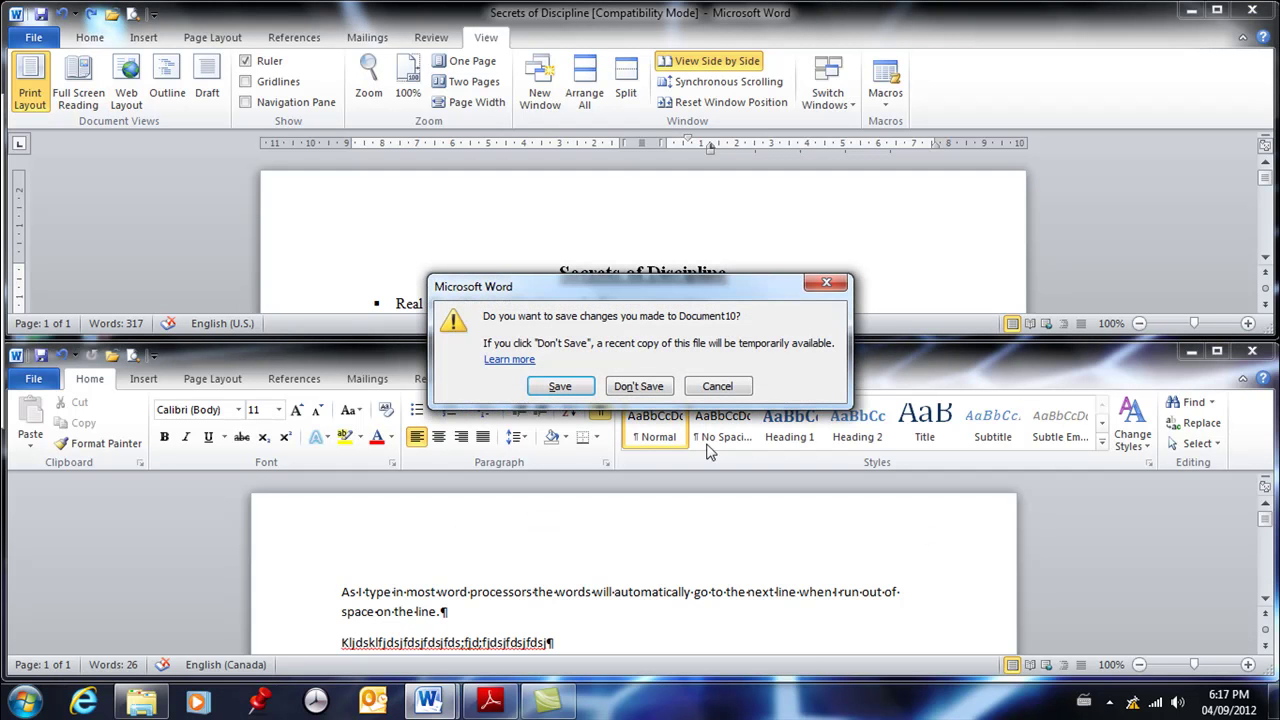
{"action": "left_click", "coordinate": [651, 388]}
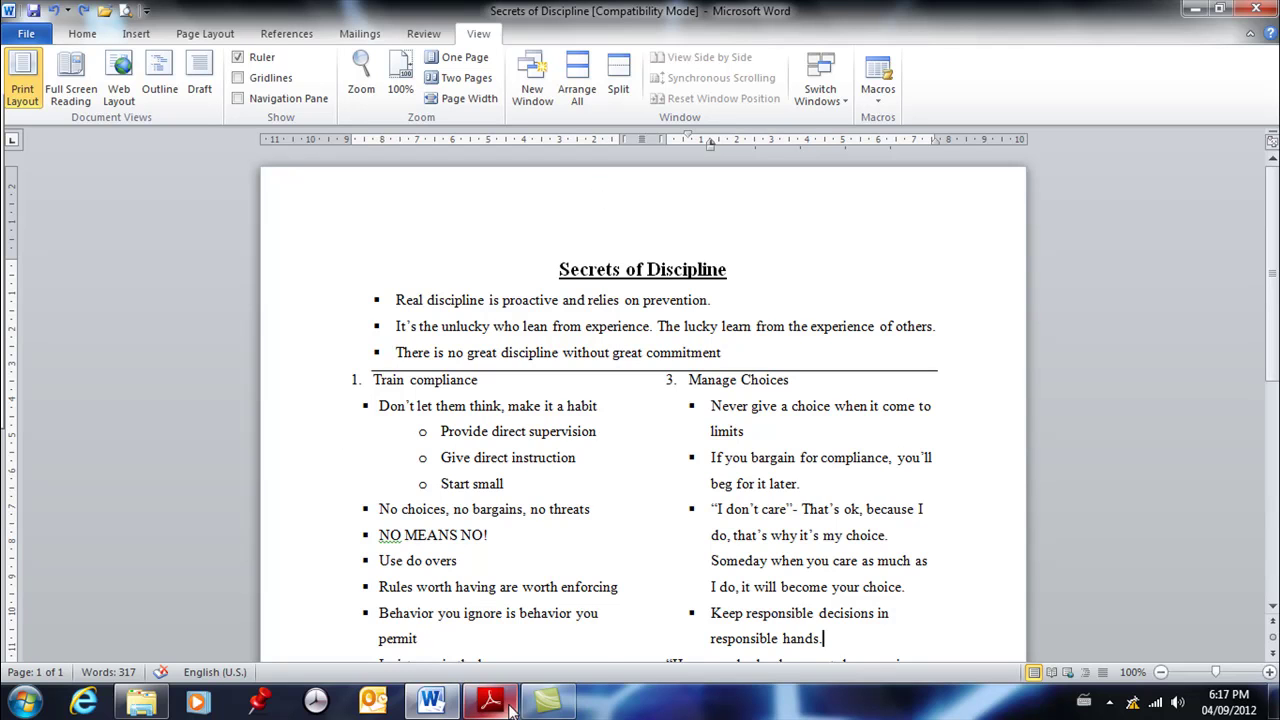
{"action": "mouse_move", "coordinate": [500, 710]}
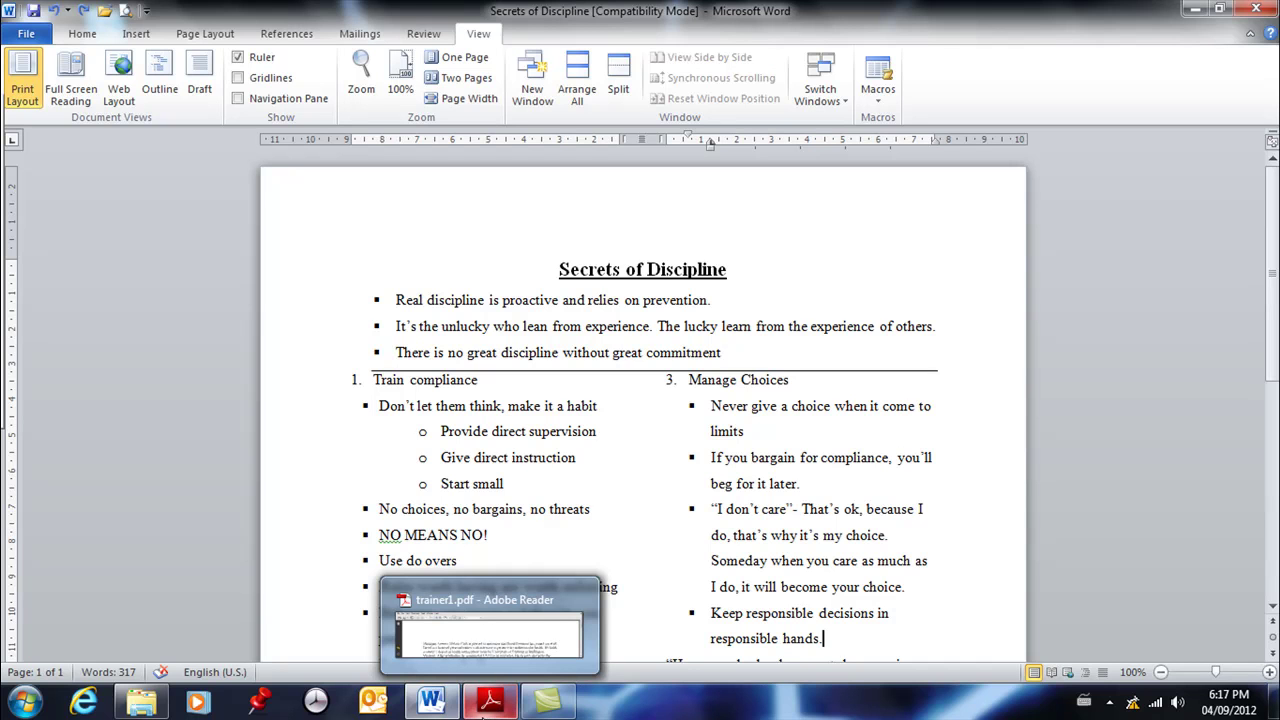
{"action": "mouse_move", "coordinate": [420, 708]}
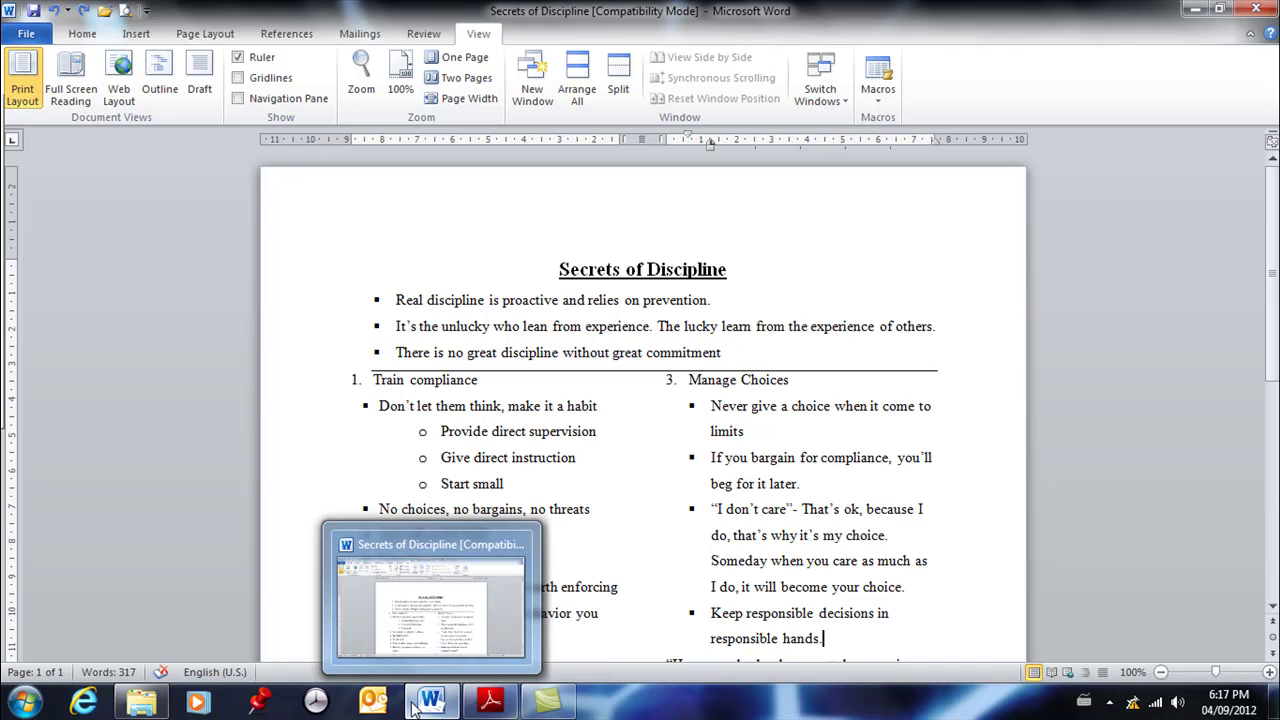
Restore trainer1.pdf in Adobe Reader and tile it side by side with the Word window
{"action": "right_click", "coordinate": [847, 709]}
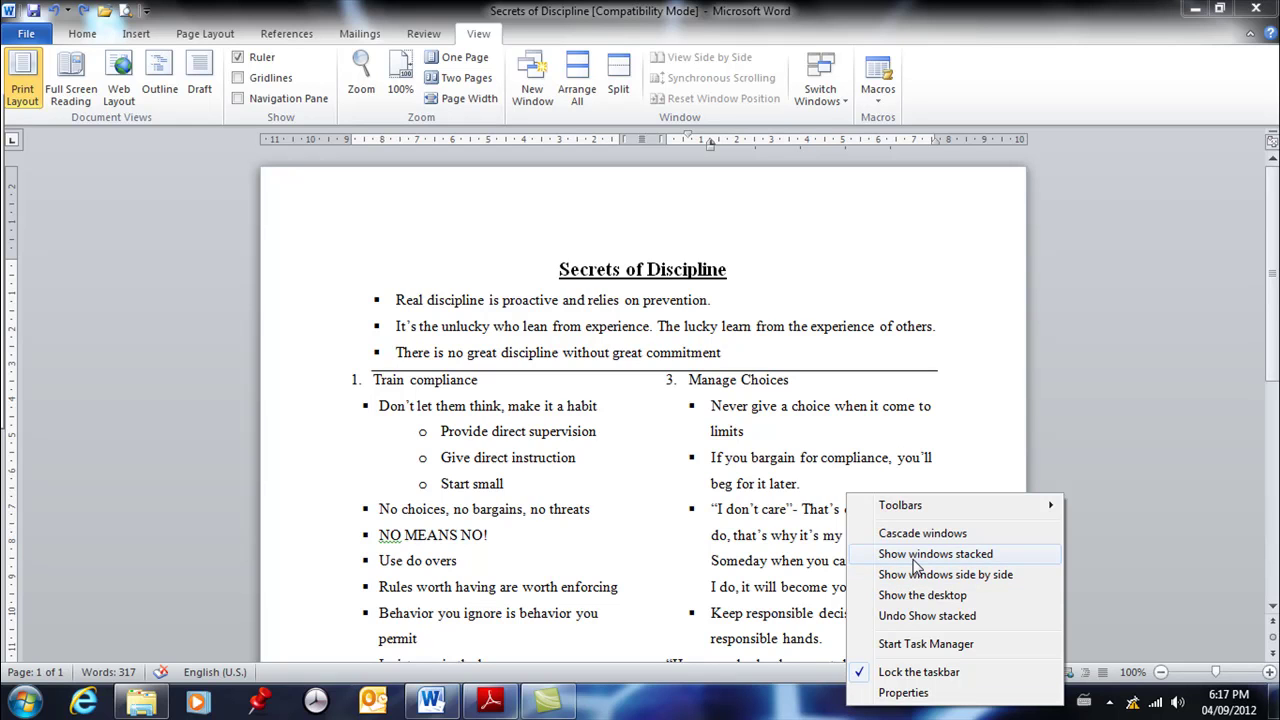
{"action": "left_click", "coordinate": [912, 576]}
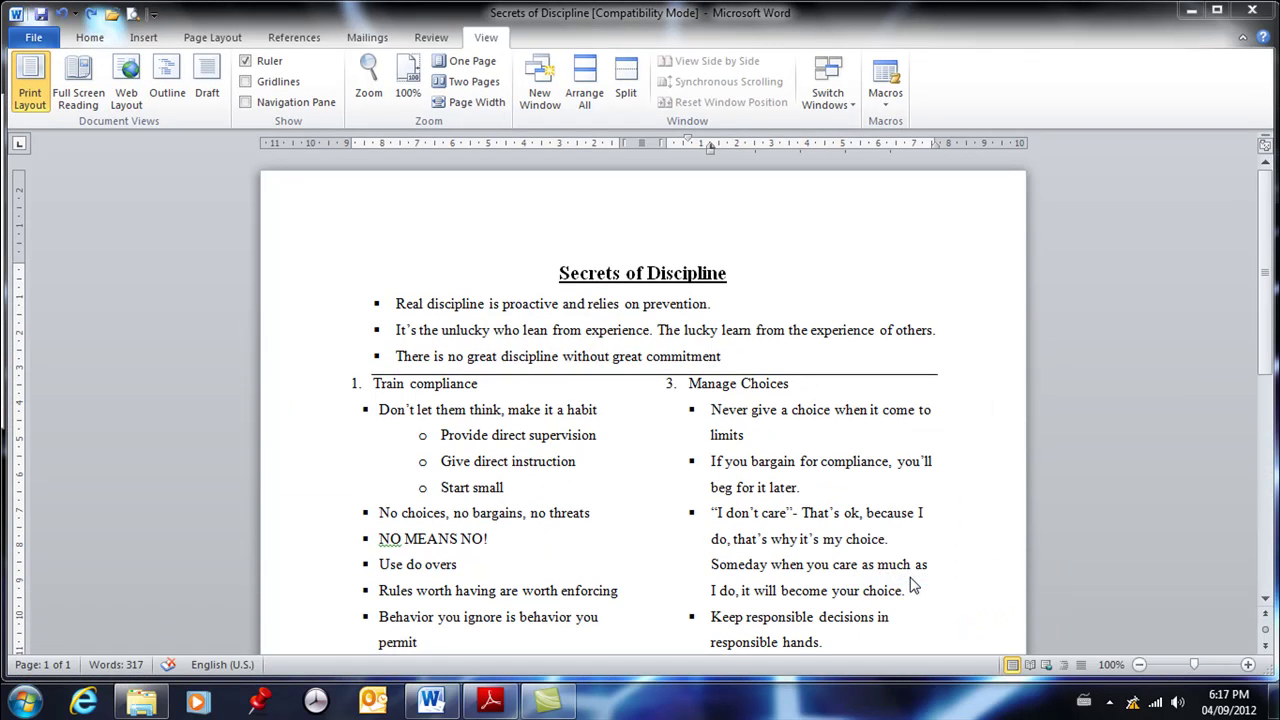
{"action": "right_click", "coordinate": [838, 702]}
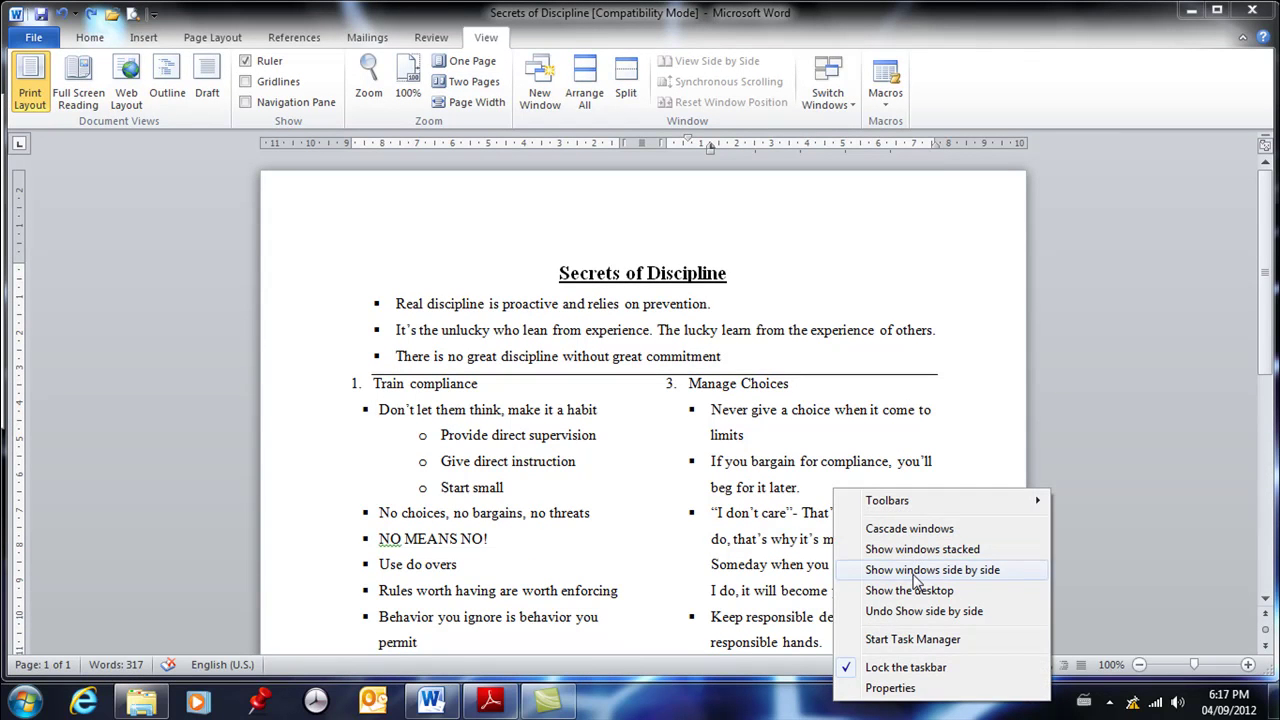
{"action": "left_click", "coordinate": [915, 578]}
{"action": "left_click", "coordinate": [488, 702]}
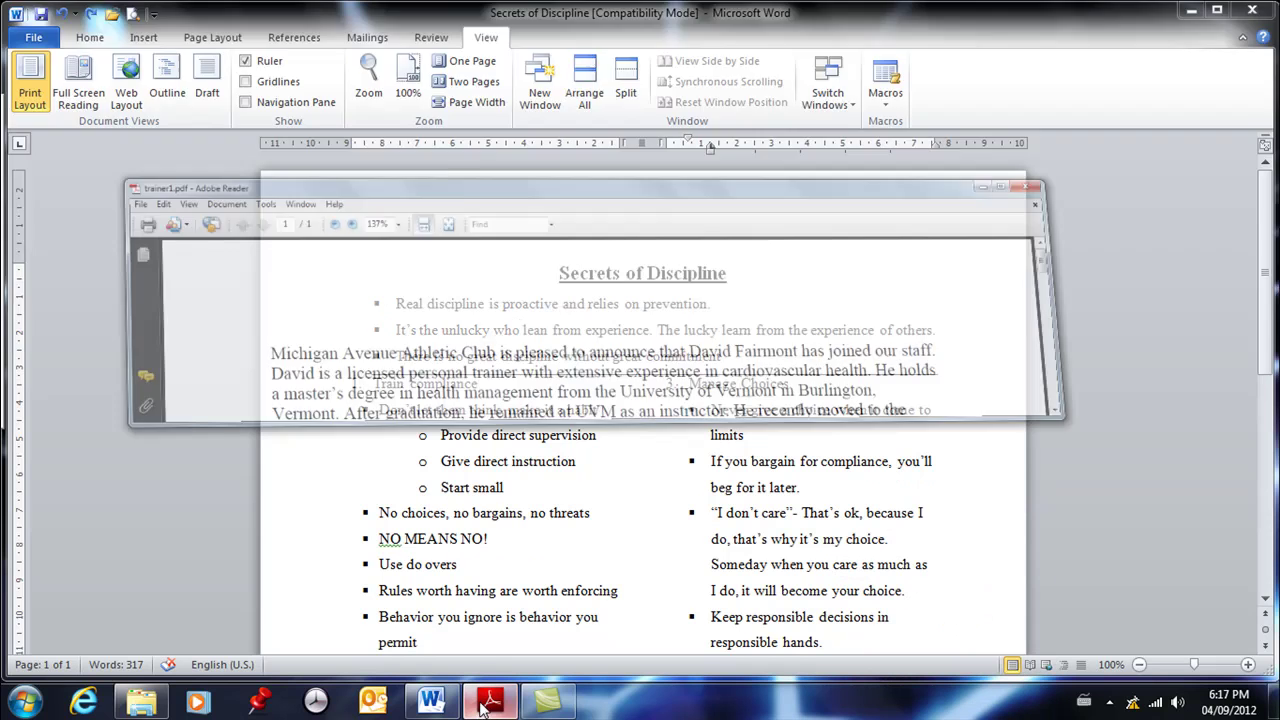
{"action": "right_click", "coordinate": [851, 699]}
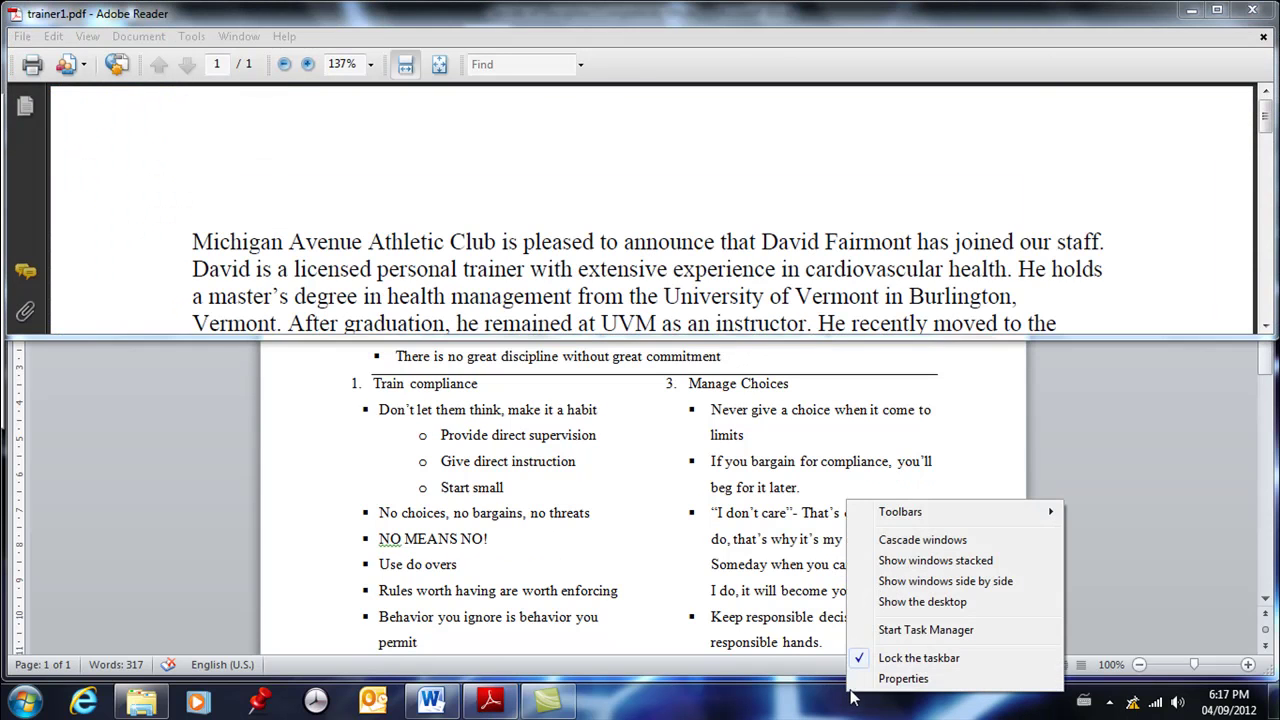
{"action": "left_click", "coordinate": [912, 581]}
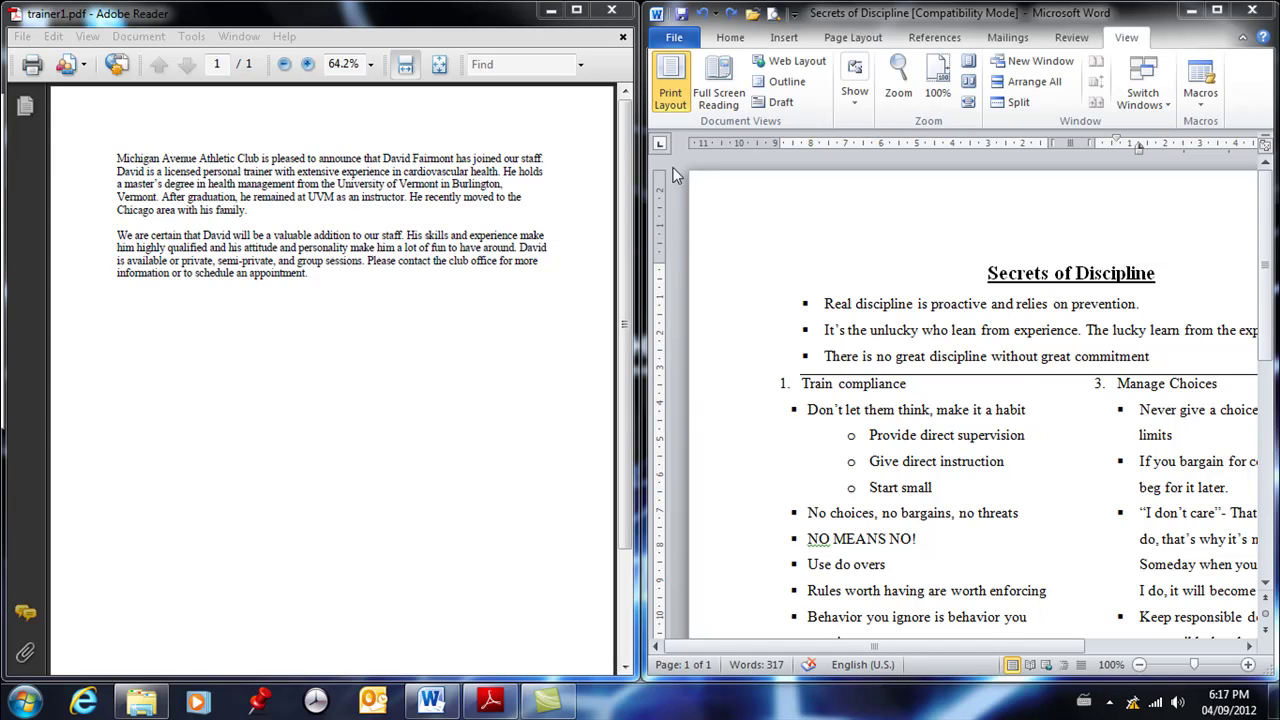
Maximize the Word window, ending its side-by-side layout with trainer1.pdf
{"action": "mouse_move", "coordinate": [5, 130]}
{"action": "right_click", "coordinate": [885, 713]}
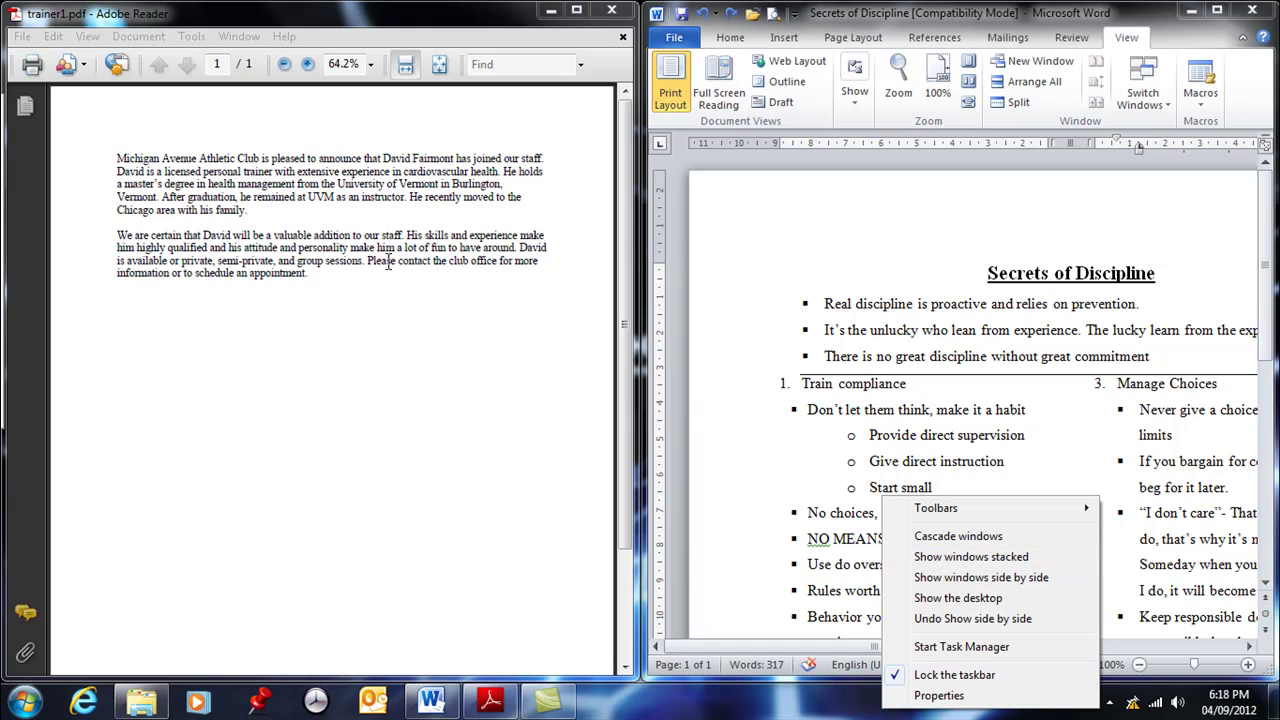
{"action": "left_click", "coordinate": [1220, 12]}
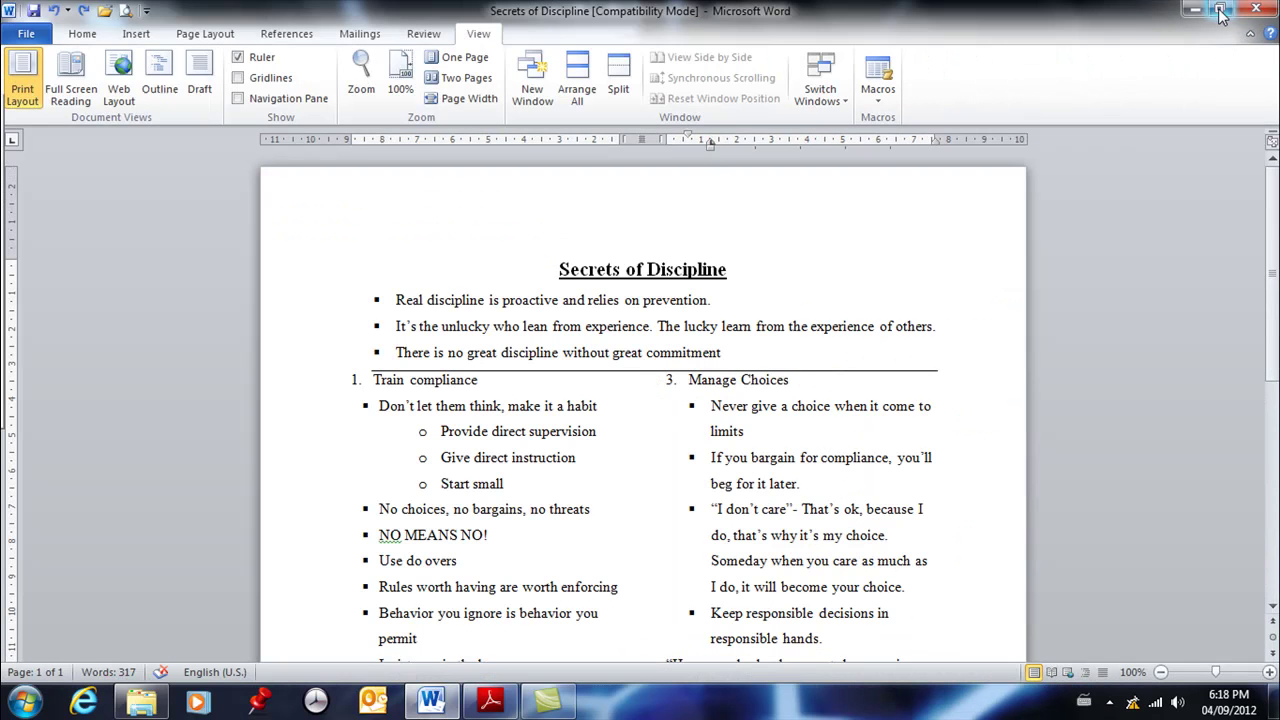
Split the window below the 'Start small' line and scroll the lower pane to 'Insistence is the key'
{"action": "left_click", "coordinate": [625, 75]}
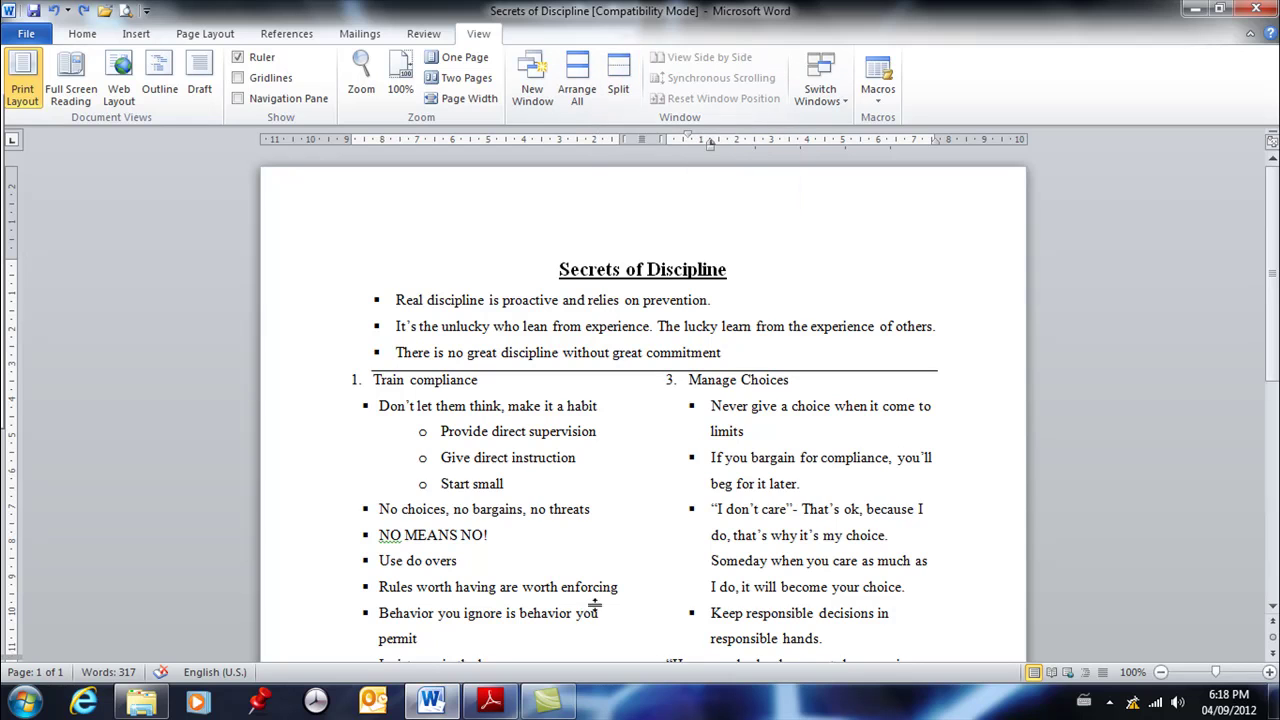
{"action": "left_click", "coordinate": [626, 503]}
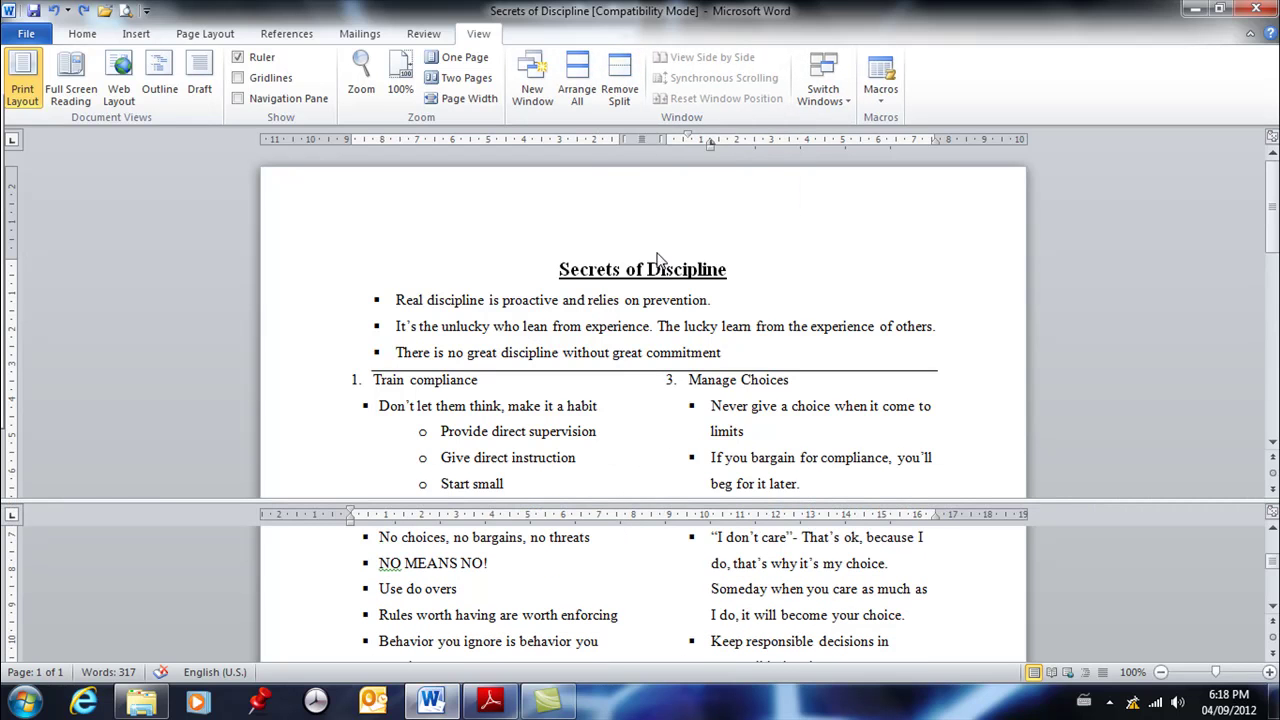
{"action": "scroll", "coordinate": [565, 545], "scroll_direction": "down", "scroll_amount": 4}
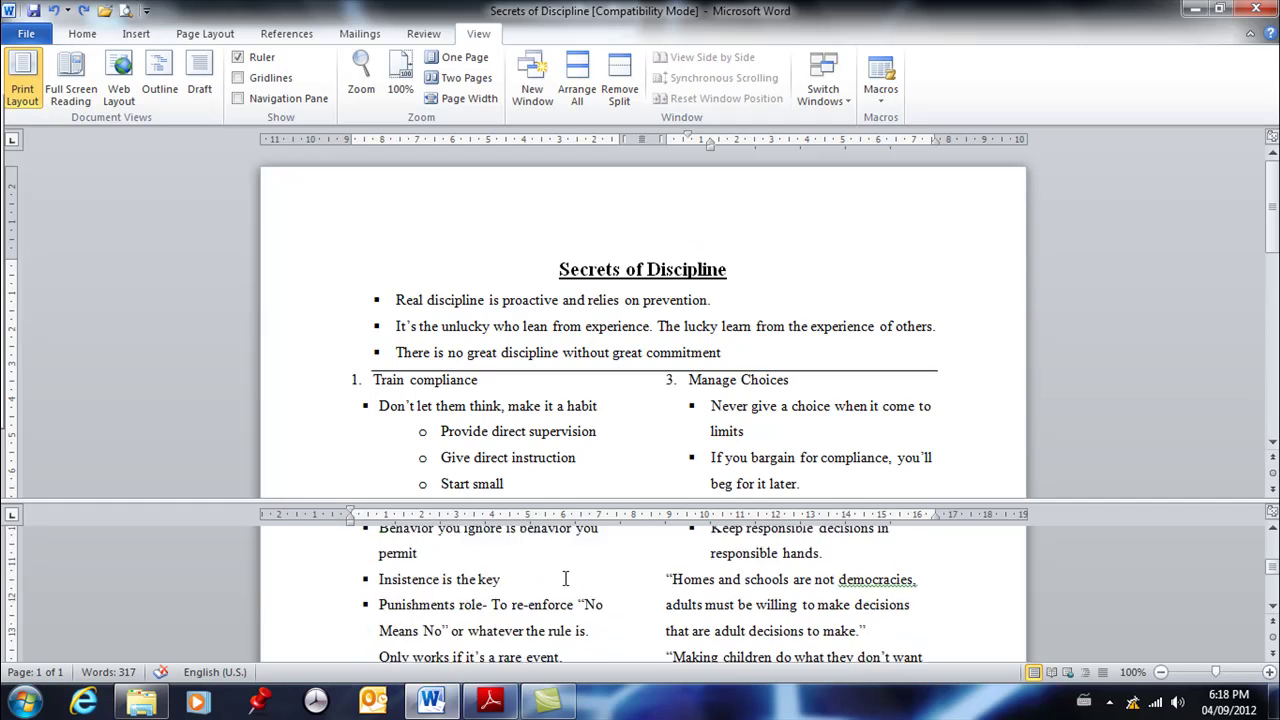